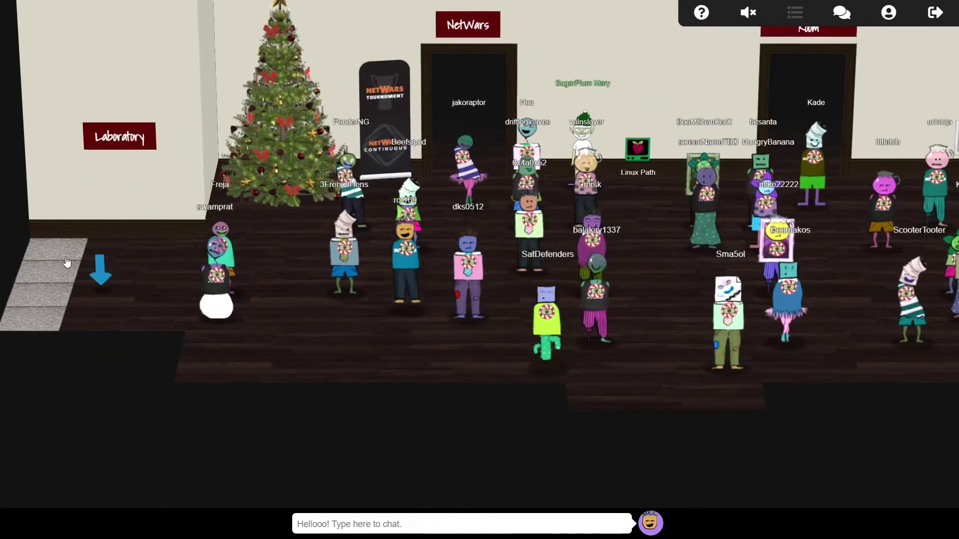
# Enter the server room and follow the Splunk objective's splunk.elfu.org link from the badge.
pyautogui.click(66, 262)
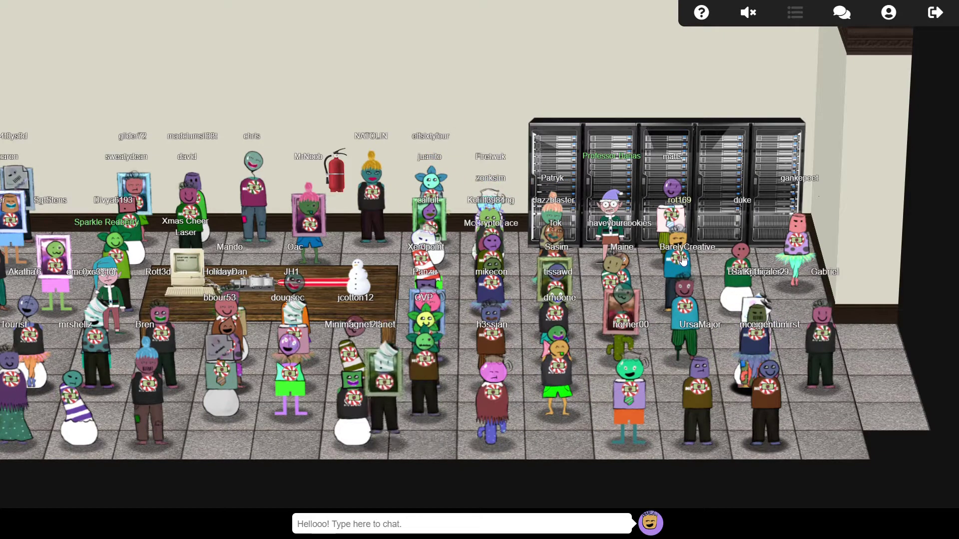
pyautogui.click(580, 225)
pyautogui.click(269, 174)
pyautogui.scroll(-5, 472, 362)
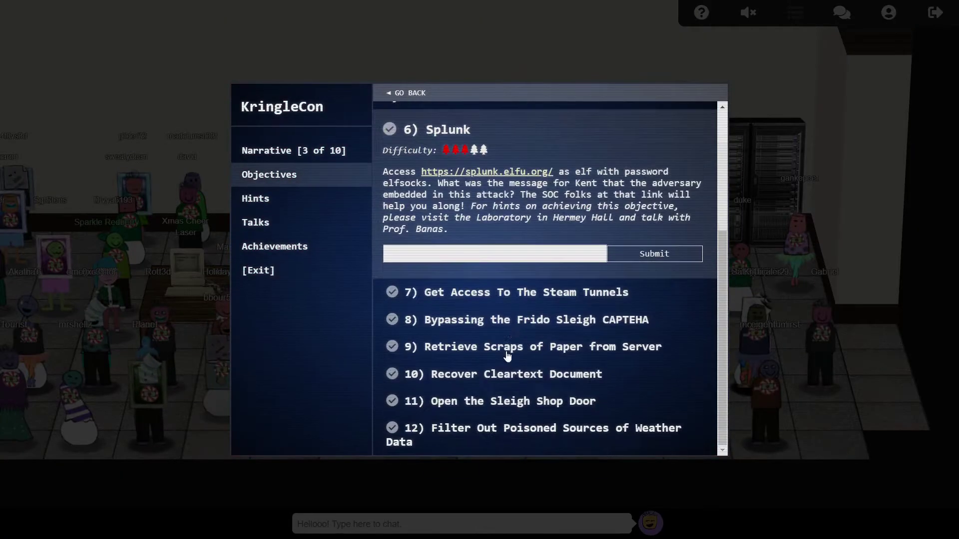
pyautogui.click(511, 177)
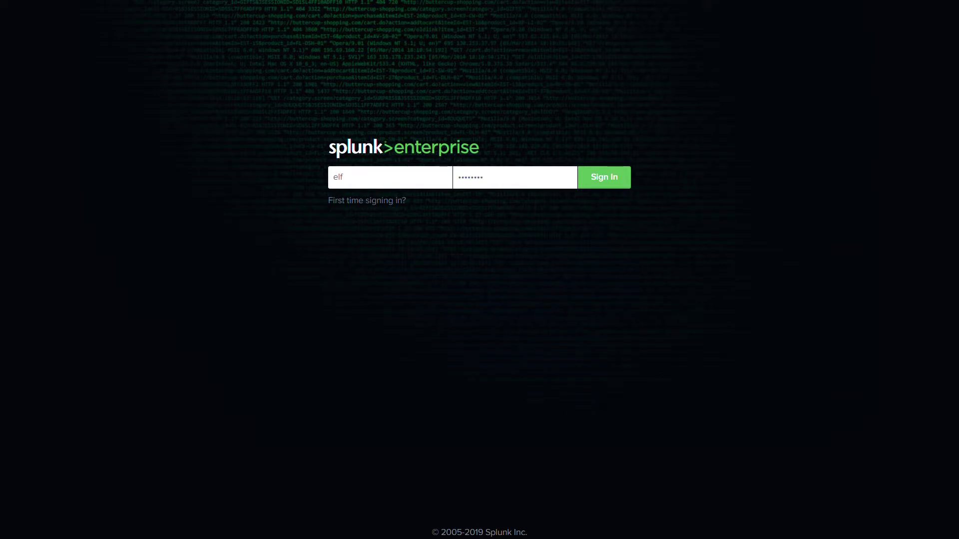
# Sign in as elf and read the Kent, #ELFU SOC and Alice Bluebird chats.
pyautogui.press('Return')
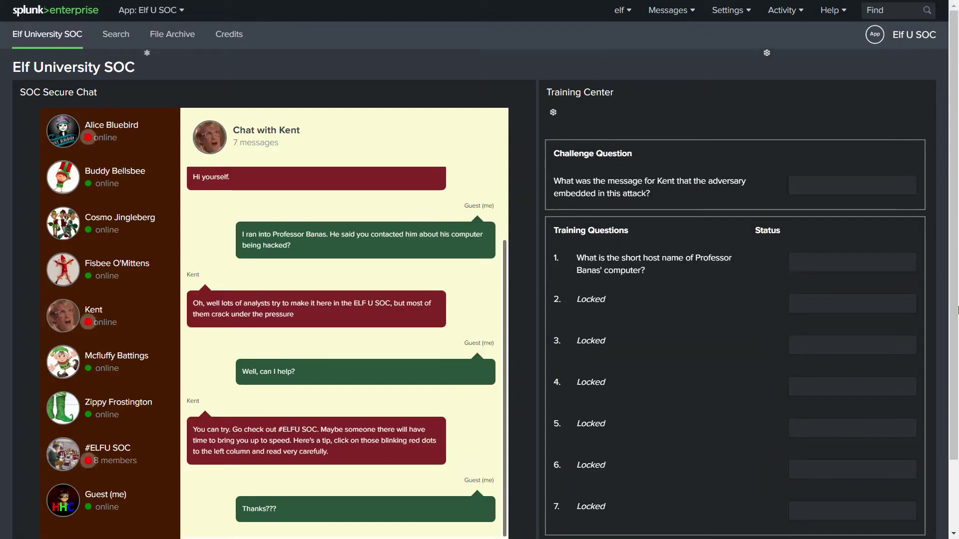
pyautogui.scroll(3, 518, 375)
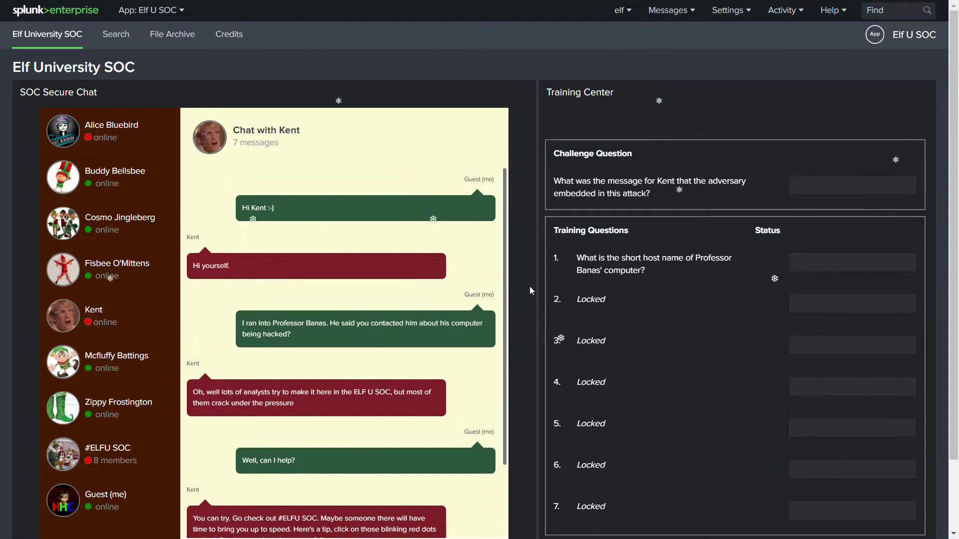
pyautogui.scroll(-1, 530, 293)
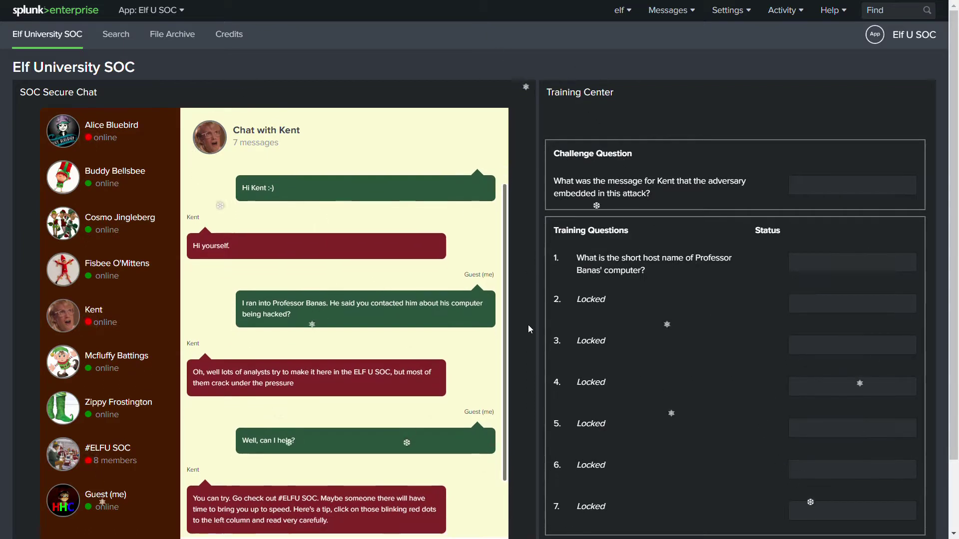
pyautogui.scroll(-3, 527, 341)
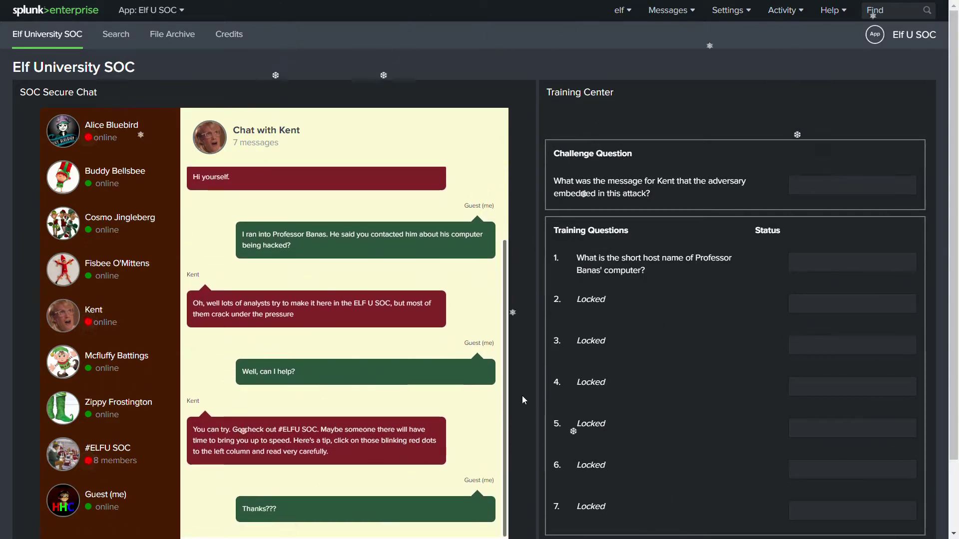
pyautogui.moveTo(279, 430); pyautogui.dragTo(316, 430)
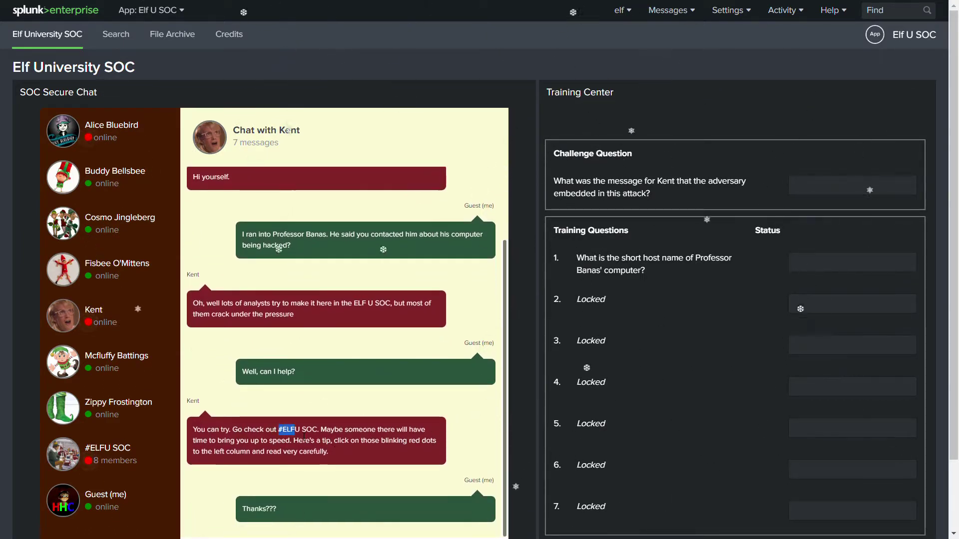
pyautogui.click(298, 430)
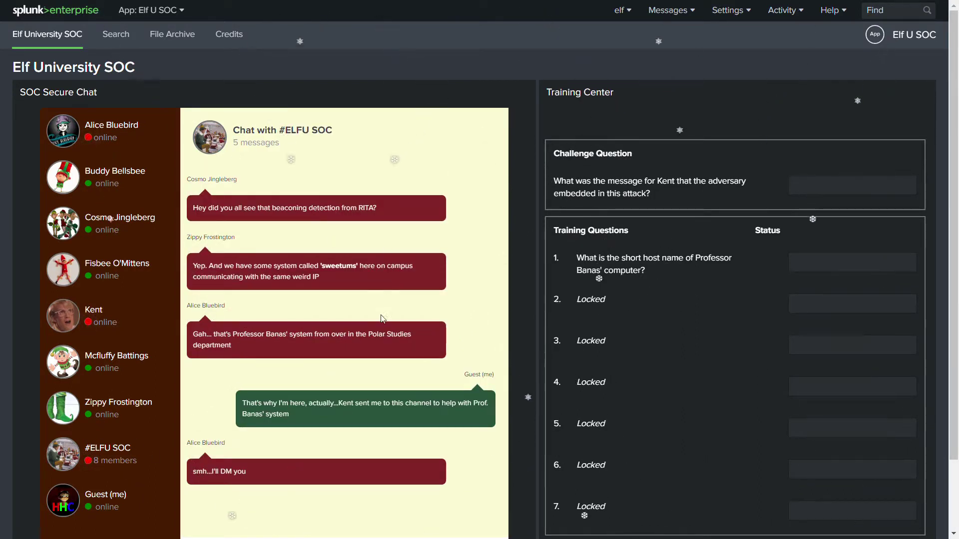
pyautogui.click(217, 472)
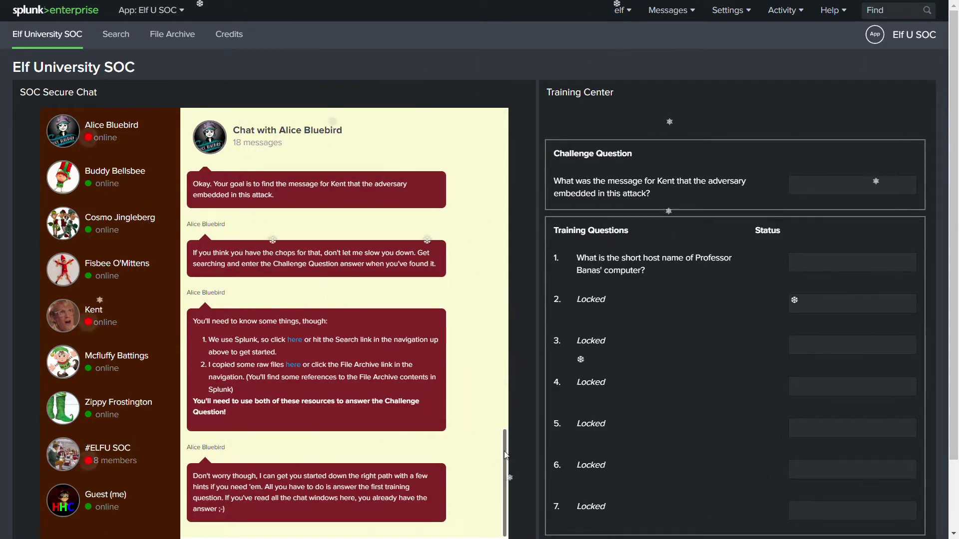
pyautogui.moveTo(505, 454)
pyautogui.mouseDown()
pyautogui.moveTo(506, 215)
pyautogui.moveTo(511, 487)
pyautogui.mouseUp()
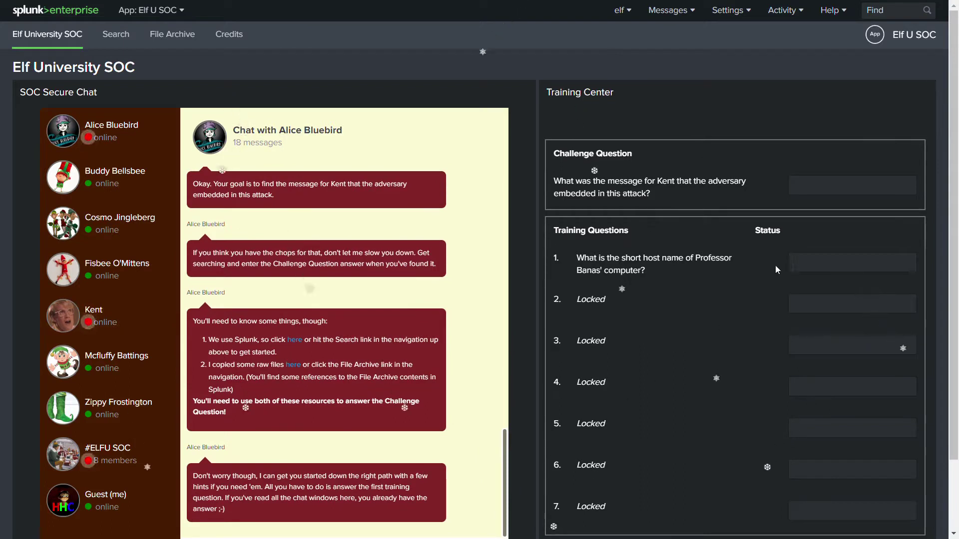
pyautogui.click(66, 464)
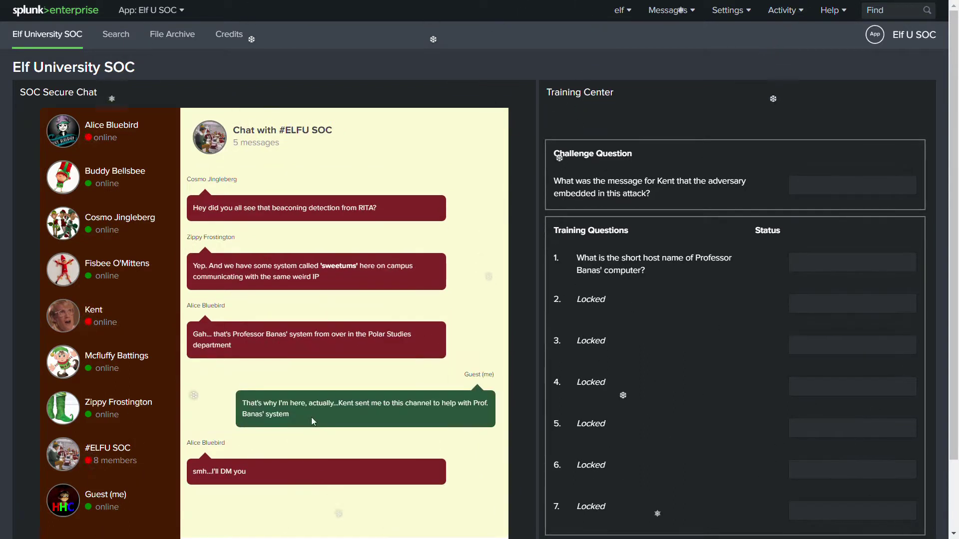
# Answer question 1 with host name sweetums and dismiss the correct-answer result.
pyautogui.doubleClick(339, 266)
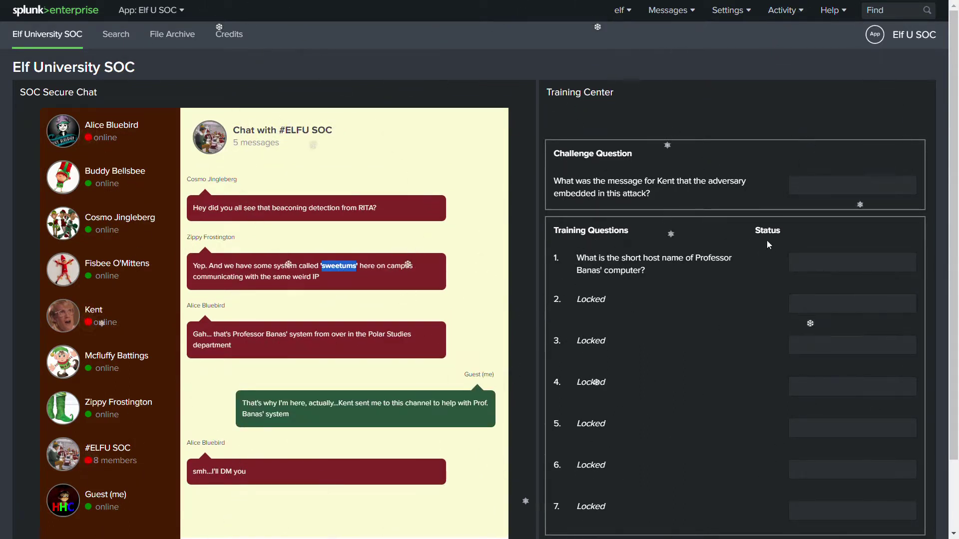
pyautogui.click(851, 261)
pyautogui.write('sweetums')
pyautogui.press('Return')
pyautogui.click(764, 101)
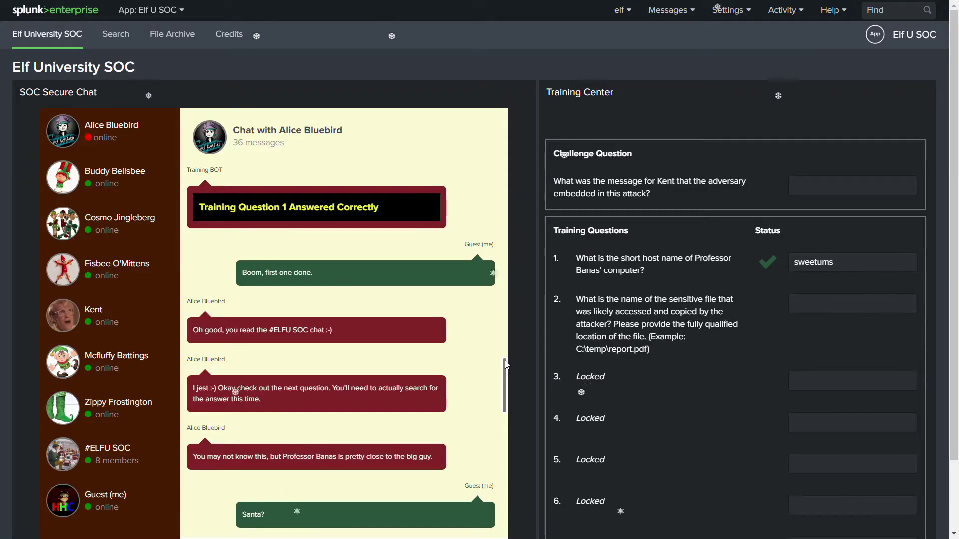
pyautogui.moveTo(504, 360); pyautogui.dragTo(517, 492)
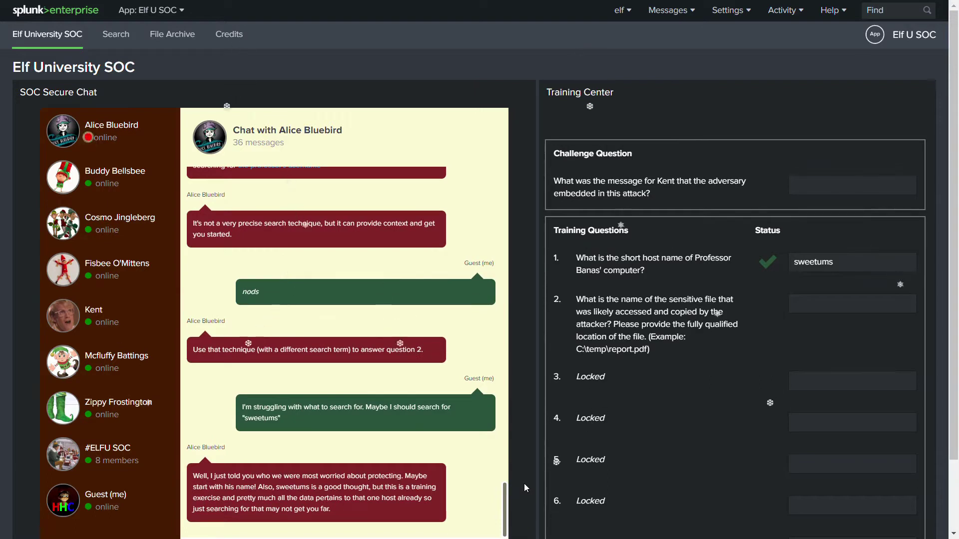
# Search the main index for santa and review events 11 and 10 for email thread topics.
pyautogui.click(115, 34)
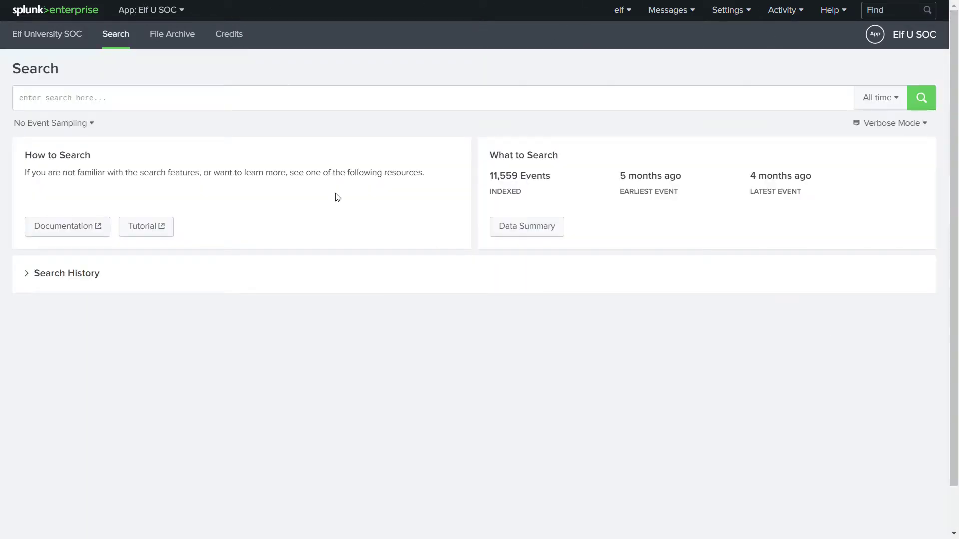
pyautogui.click(243, 102)
pyautogui.press('Return')
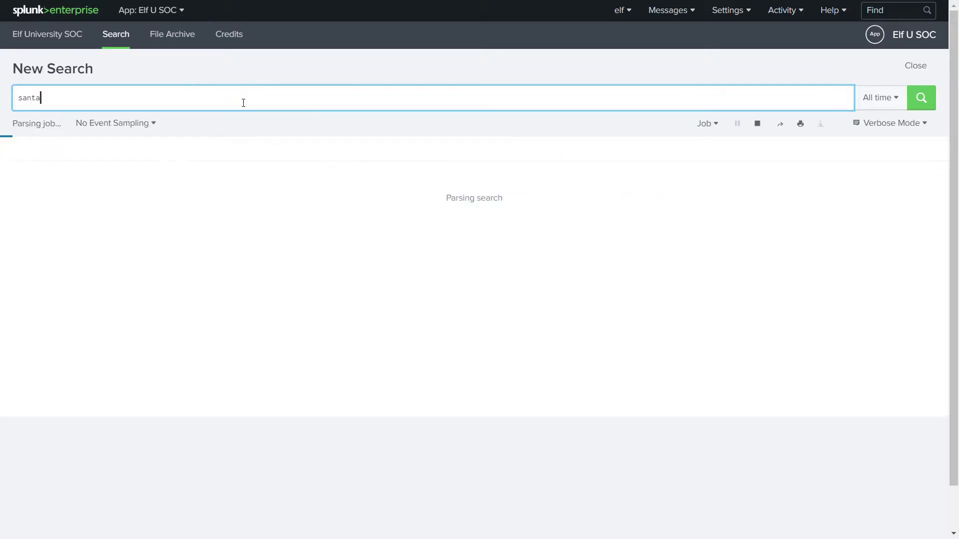
pyautogui.scroll(-2, 837, 249)
pyautogui.scroll(-2, 899, 337)
pyautogui.click(187, 464)
pyautogui.scroll(-10, 674, 337)
pyautogui.scroll(-10, 824, 374)
pyautogui.scroll(-5, 853, 402)
pyautogui.moveTo(603, 233); pyautogui.dragTo(262, 222)
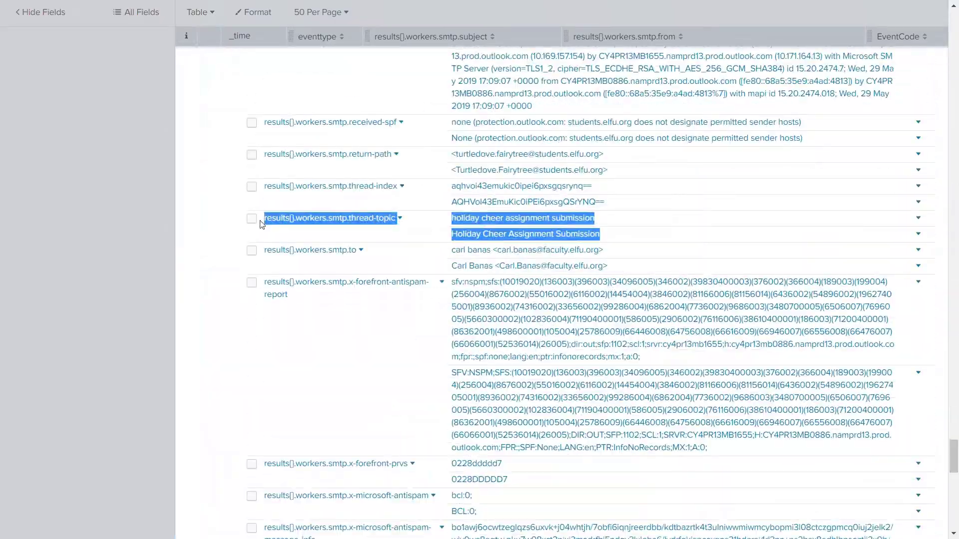
pyautogui.moveTo(953, 468); pyautogui.dragTo(952, 57)
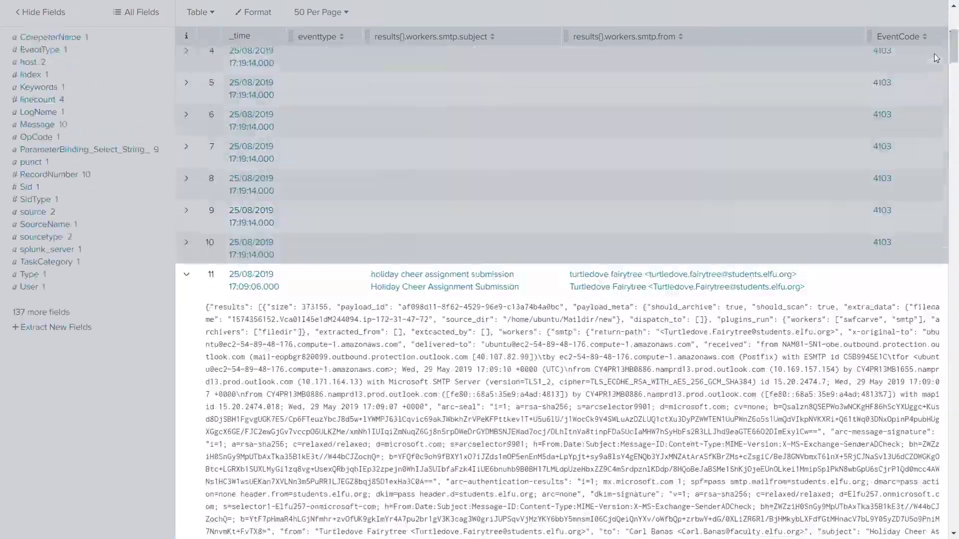
pyautogui.click(191, 277)
pyautogui.click(185, 437)
pyautogui.scroll(-5, 524, 337)
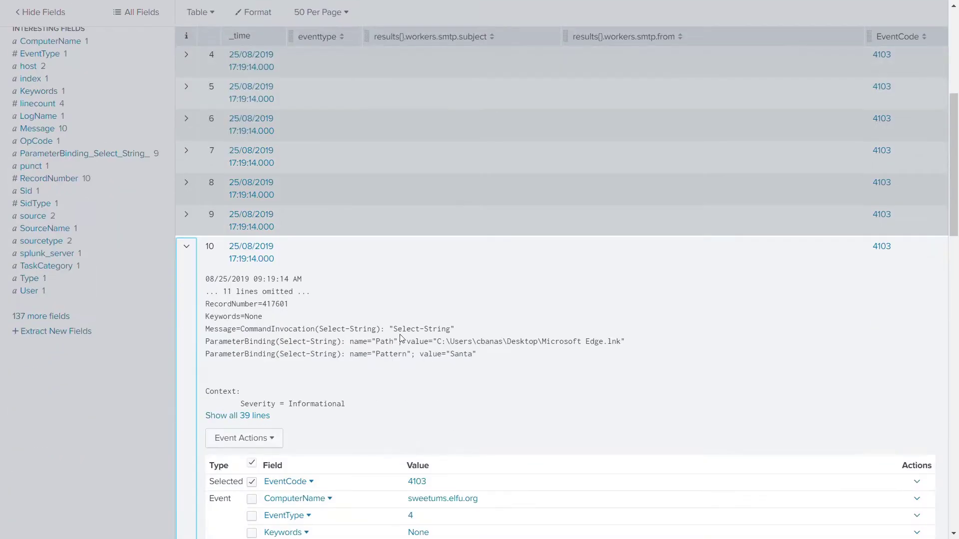
pyautogui.moveTo(405, 341); pyautogui.dragTo(547, 340)
pyautogui.click(506, 346)
pyautogui.click(185, 246)
# Review events 9, 8 and 2, noting the Naughty_and_Nice_2019_draft.txt path and recursive file listing.
pyautogui.click(187, 214)
pyautogui.moveTo(427, 437); pyautogui.dragTo(706, 440)
pyautogui.click(185, 342)
pyautogui.click(186, 310)
pyautogui.moveTo(433, 405); pyautogui.dragTo(779, 406)
pyautogui.click(186, 310)
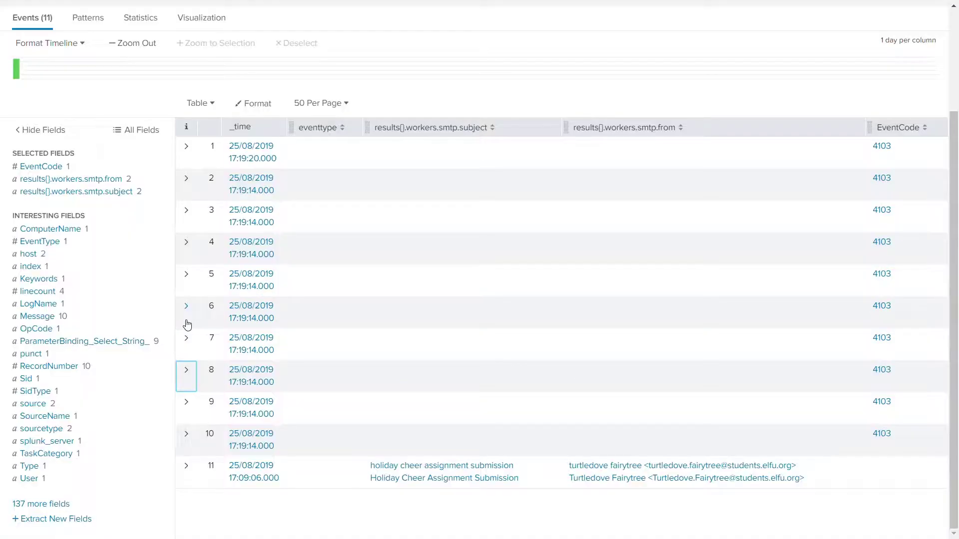
pyautogui.click(186, 183)
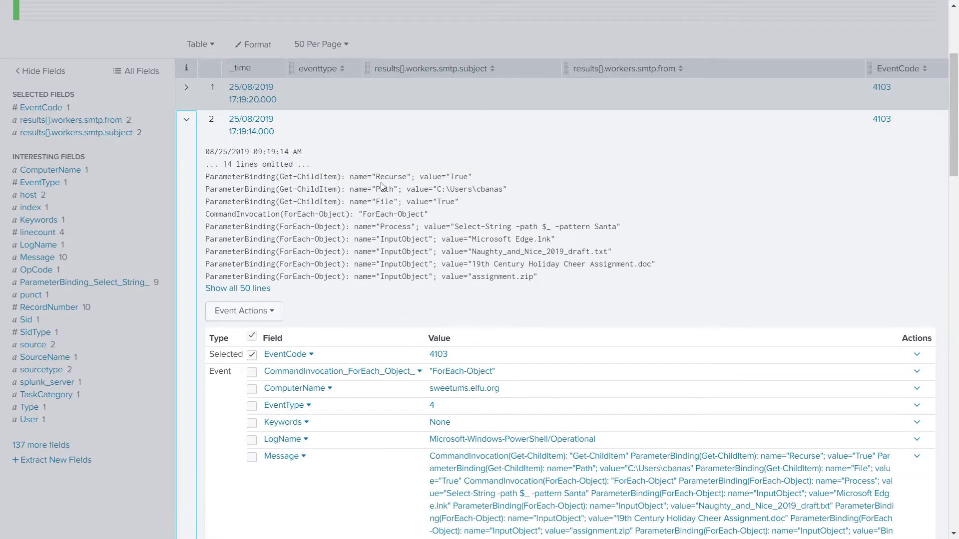
pyautogui.moveTo(350, 176); pyautogui.dragTo(512, 213)
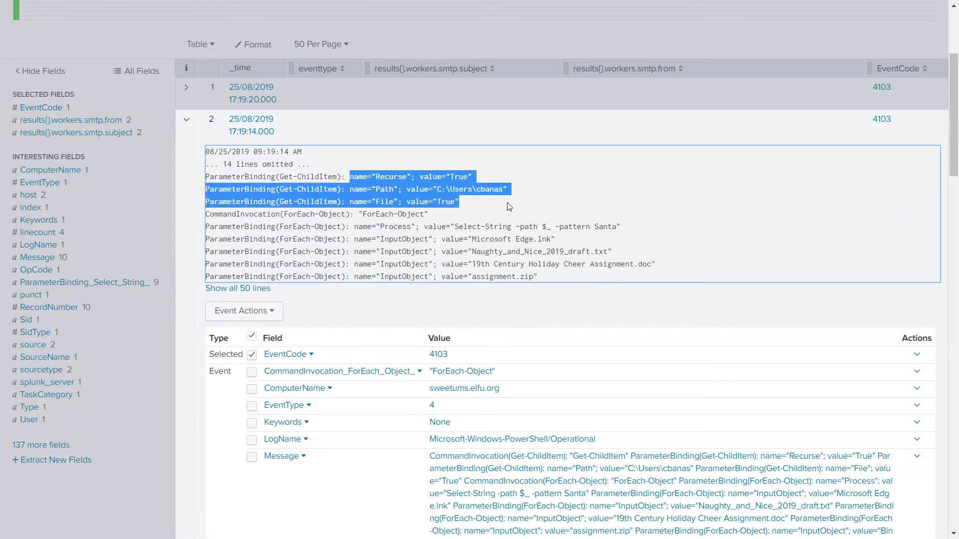
pyautogui.click(483, 217)
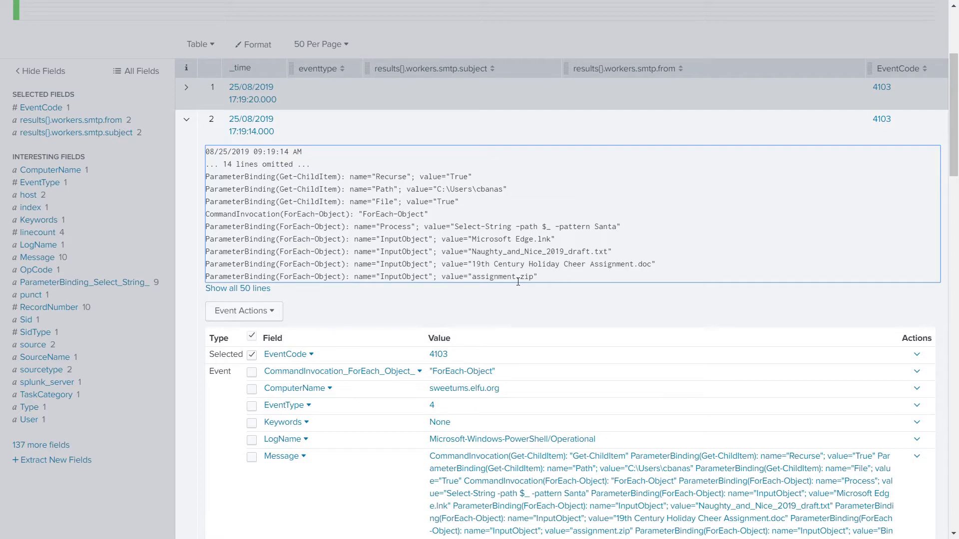
pyautogui.click(186, 120)
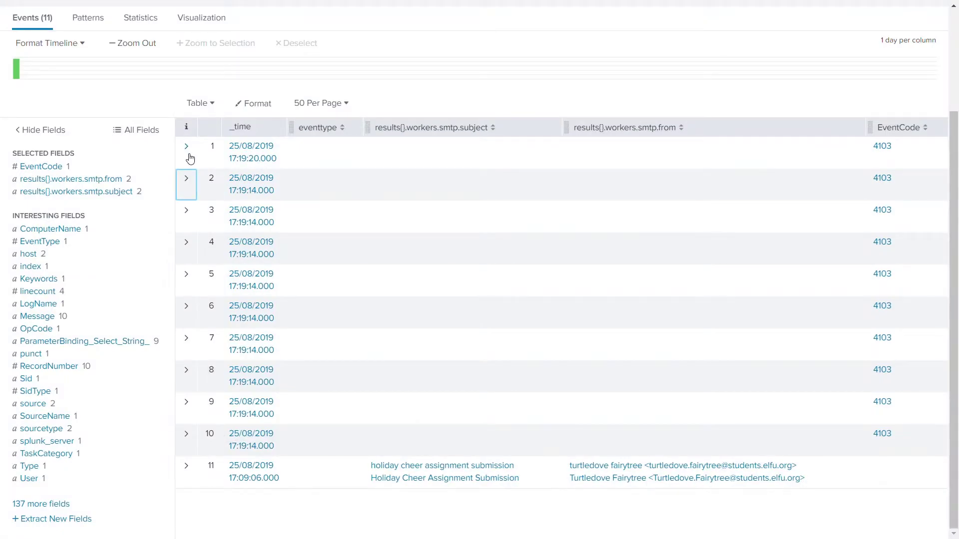
# Expand event 1 to all 46 lines and select its -enc base64 PowerShell command.
pyautogui.click(186, 147)
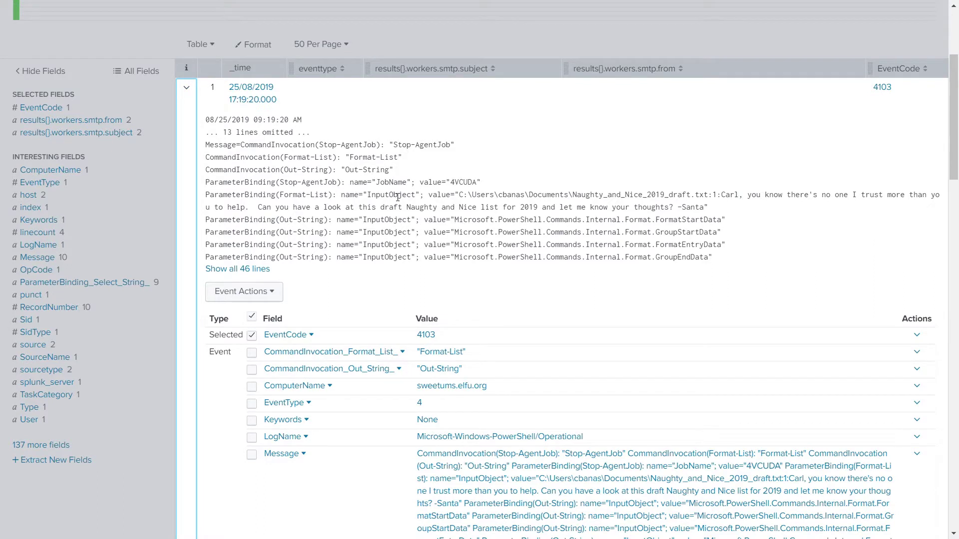
pyautogui.moveTo(709, 208); pyautogui.dragTo(258, 195)
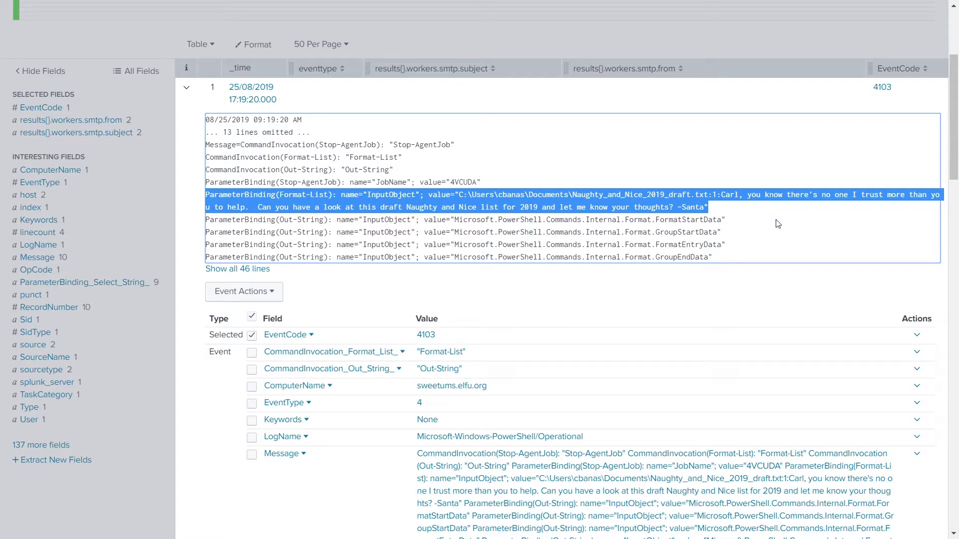
pyautogui.click(524, 229)
pyautogui.click(238, 268)
pyautogui.scroll(-5, 468, 225)
pyautogui.scroll(-5, 468, 188)
pyautogui.moveTo(458, 142); pyautogui.dragTo(601, 492)
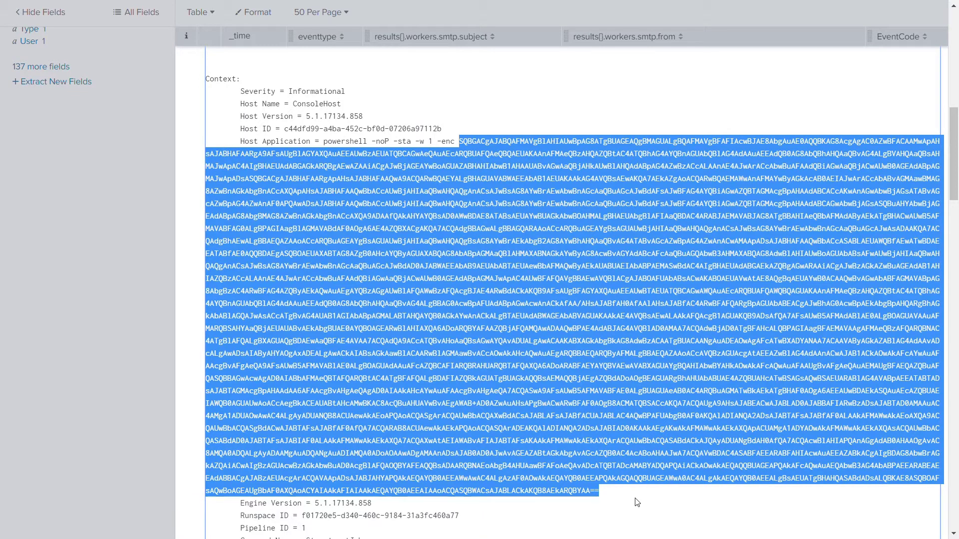
# Paste the encoded command into CyberChef and decode it From Base64 as UTF-16LE text.
pyautogui.hotkey('ctrl', 'c')
pyautogui.hotkey('ctrl', 'Tab')
pyautogui.hotkey('ctrl', 'v')
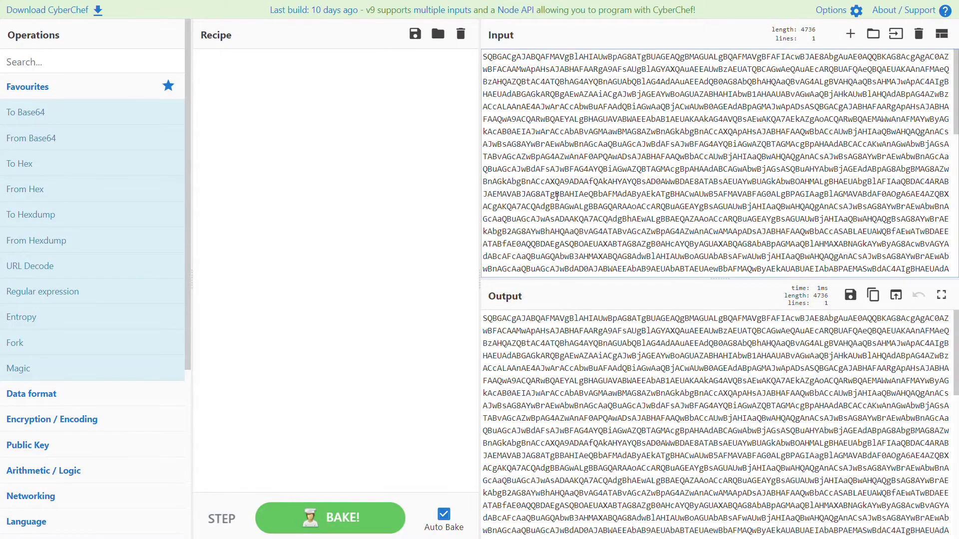
pyautogui.doubleClick(31, 138)
pyautogui.write('decode')
pyautogui.doubleClick(31, 241)
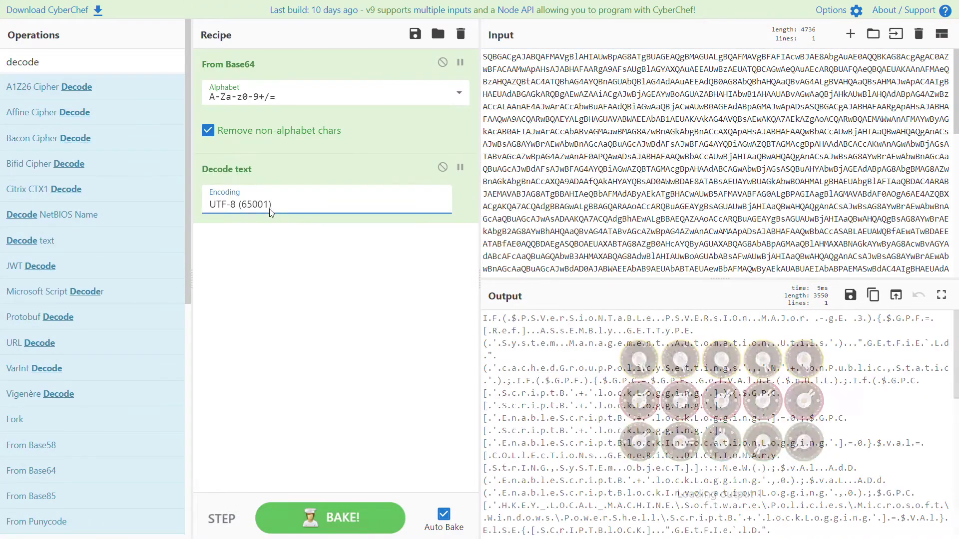
pyautogui.click(269, 204)
# Beautify the script and locate the $ser line with C2 address 144.202.46.214:8080.
pyautogui.click(90, 61)
pyautogui.hotkey('ctrl', 'a')
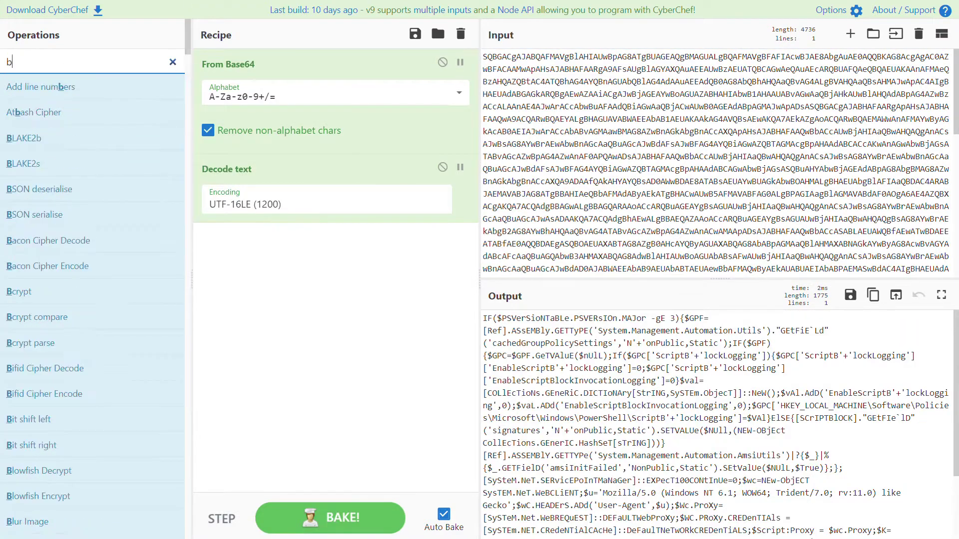
pyautogui.write('bea')
pyautogui.doubleClick(50, 112)
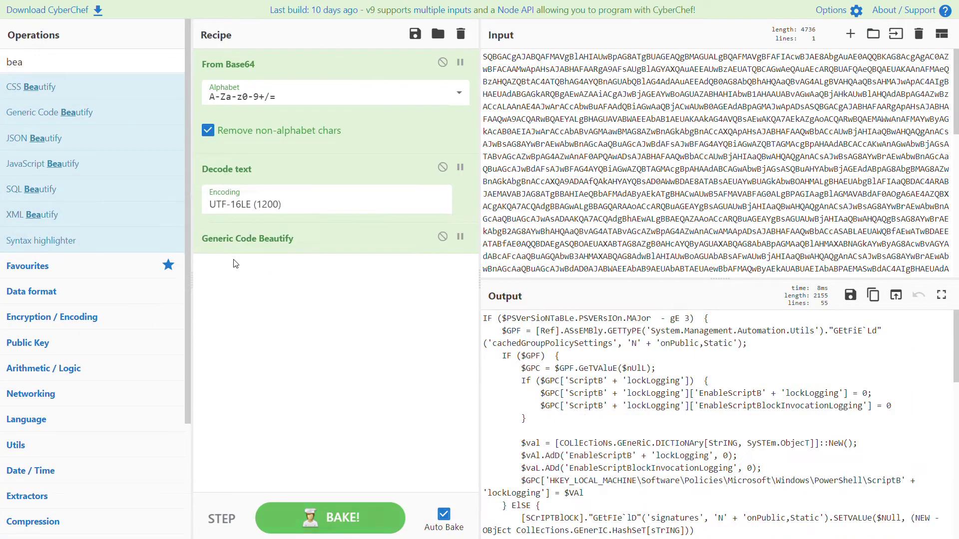
pyautogui.moveTo(717, 284); pyautogui.dragTo(718, 108)
pyautogui.moveTo(480, 173); pyautogui.dragTo(388, 173)
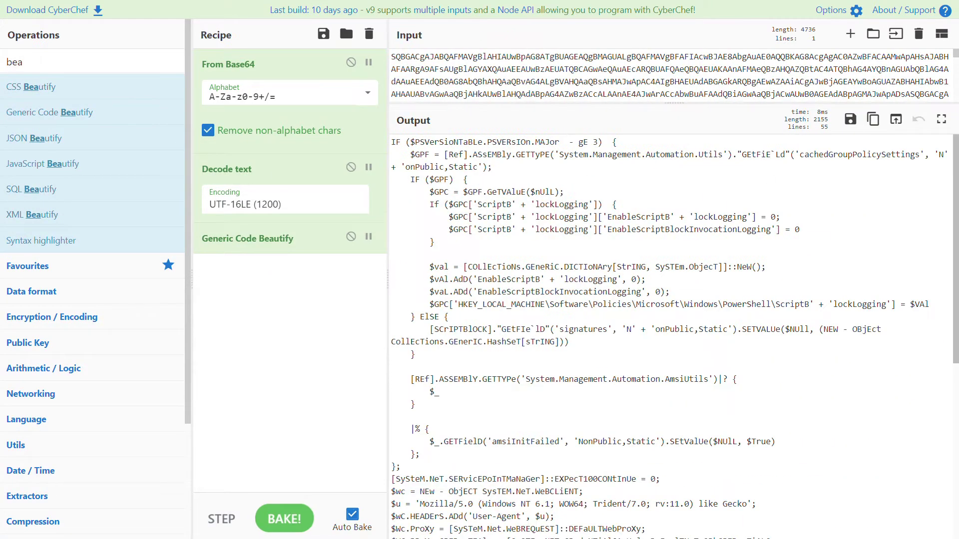
pyautogui.scroll(-5, 899, 193)
pyautogui.scroll(-6, 900, 194)
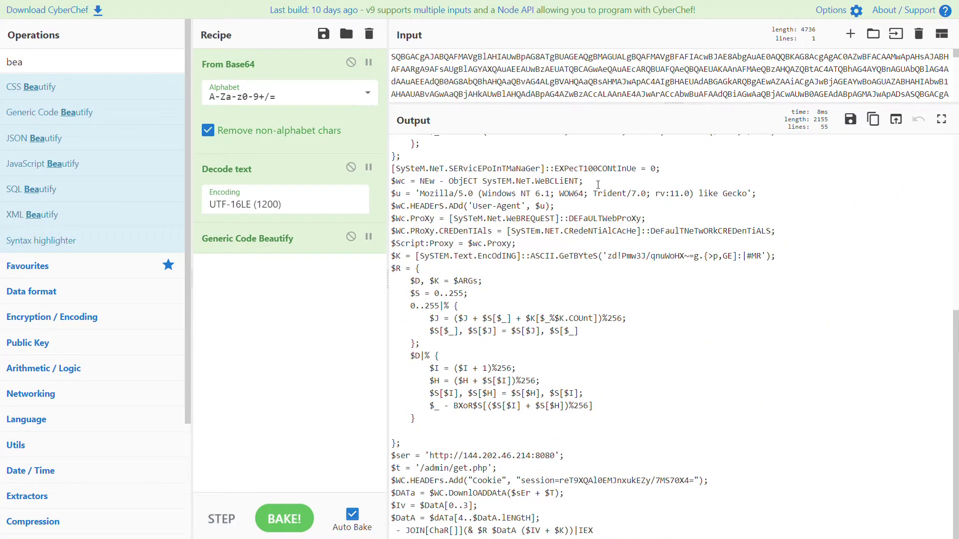
pyautogui.moveTo(583, 181); pyautogui.dragTo(392, 180)
pyautogui.moveTo(563, 456); pyautogui.dragTo(391, 455)
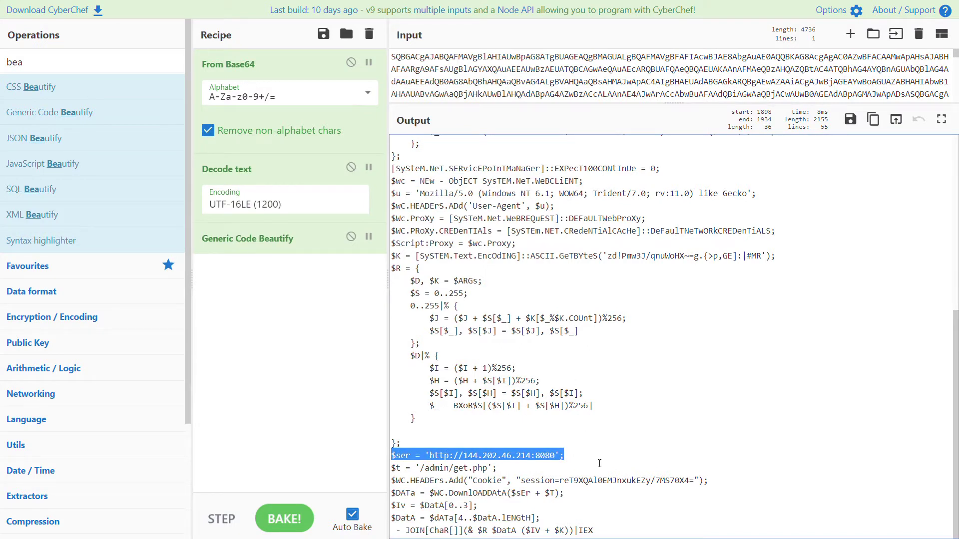
pyautogui.click(606, 531)
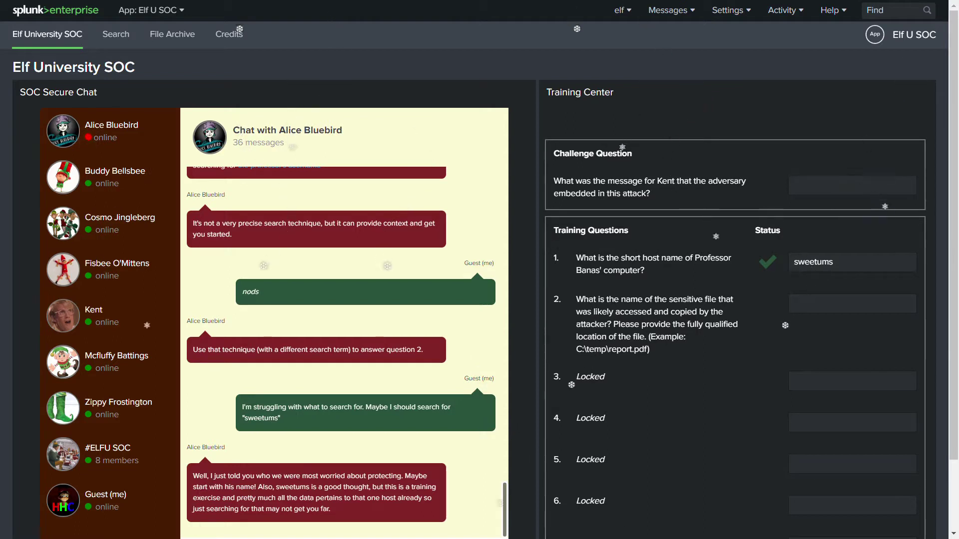
# Answer question 2 with the Naughty_and_Nice_2019_draft.txt file path and dismiss the result.
pyautogui.click(804, 309)
pyautogui.hotkey('ctrl', 'v')
pyautogui.press('Return')
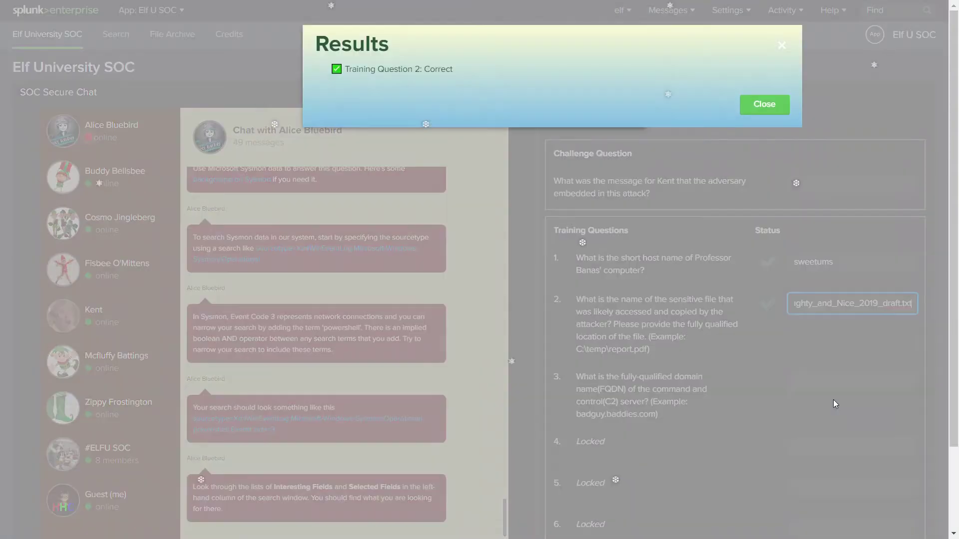
pyautogui.click(764, 104)
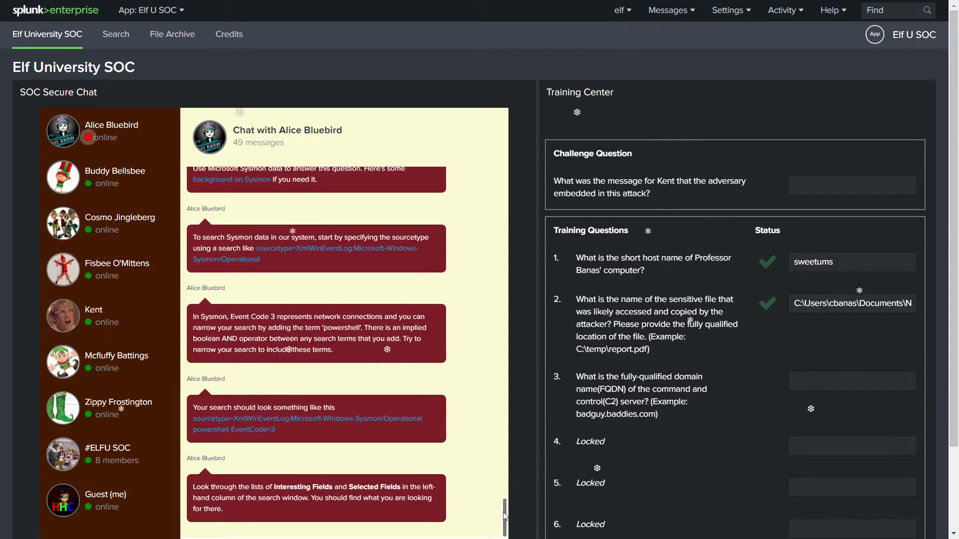
pyautogui.scroll(-3, 513, 442)
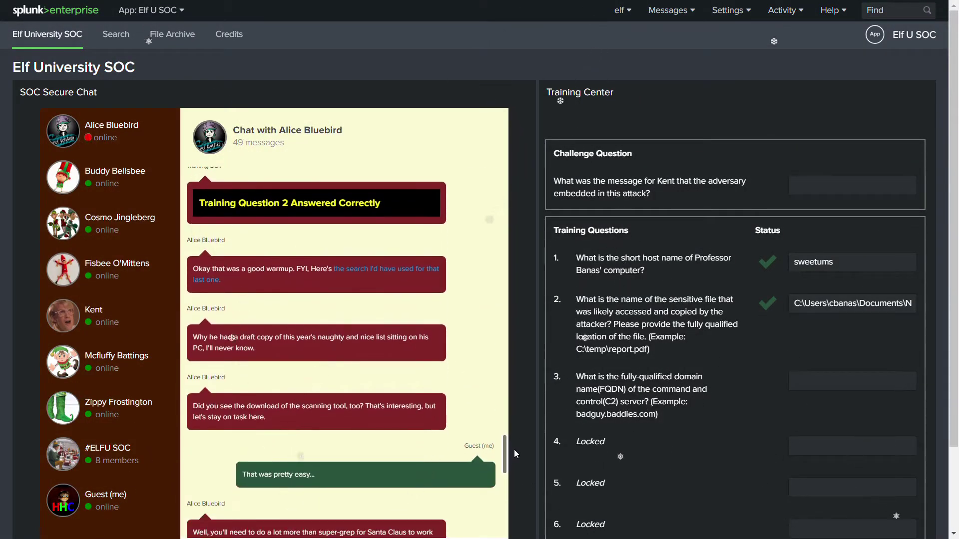
pyautogui.scroll(-3, 514, 449)
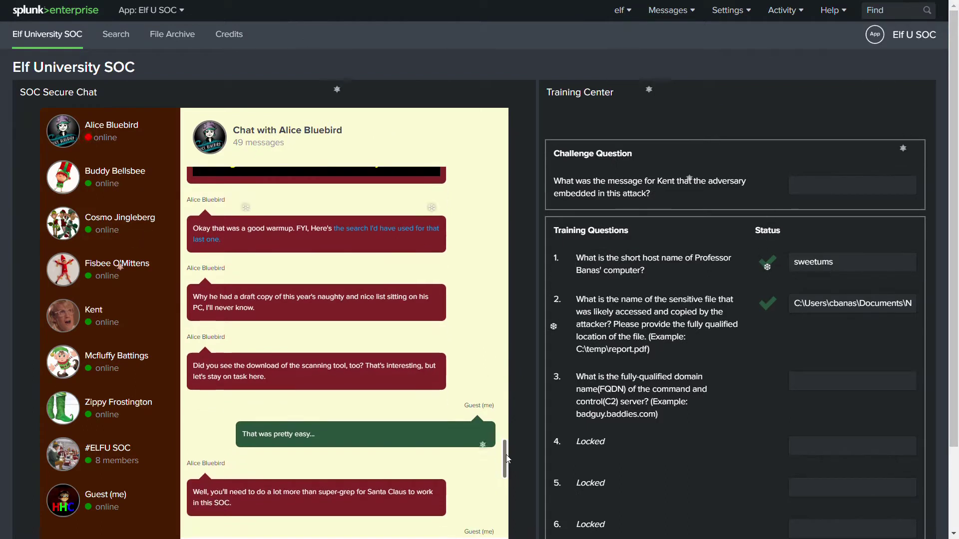
pyautogui.scroll(-3, 511, 461)
pyautogui.scroll(-2, 512, 465)
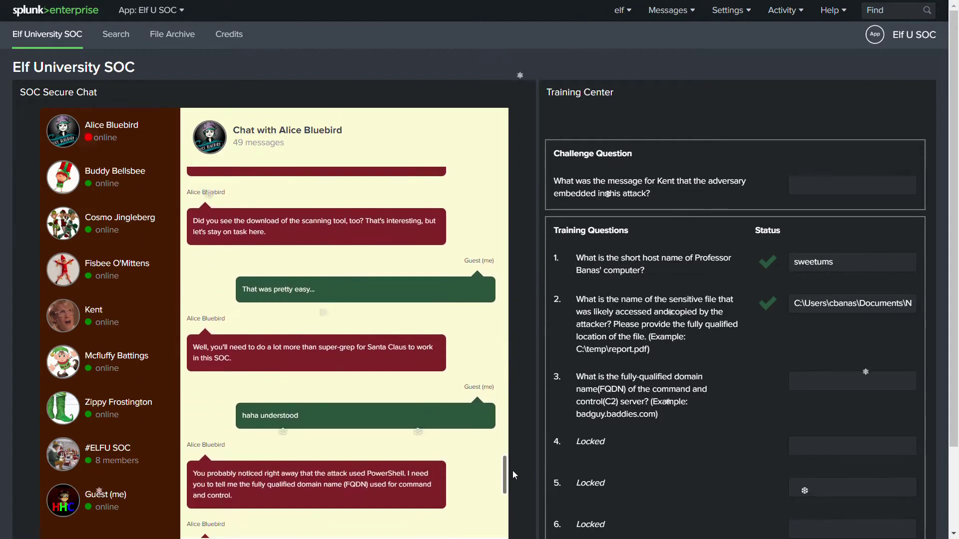
pyautogui.scroll(-3, 512, 472)
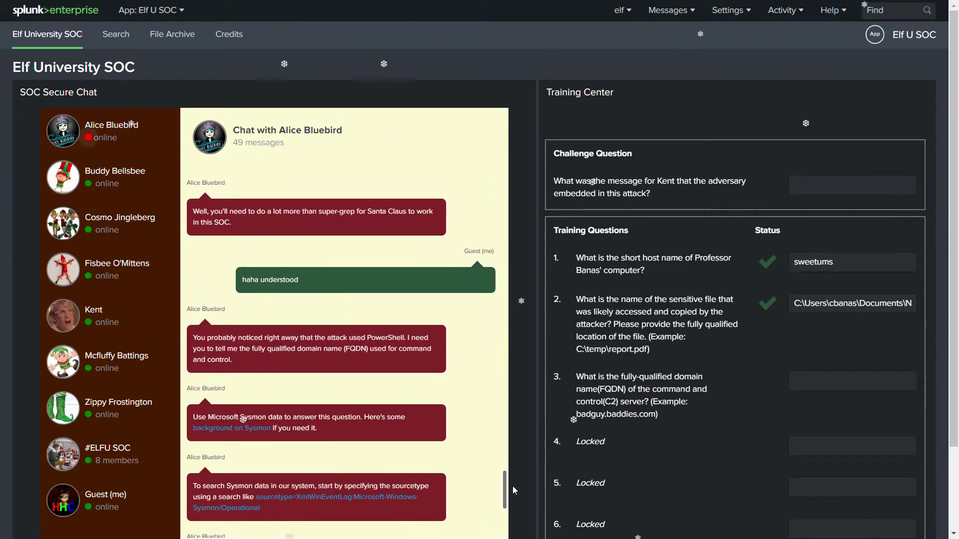
pyautogui.scroll(-4, 513, 488)
pyautogui.scroll(-3, 512, 508)
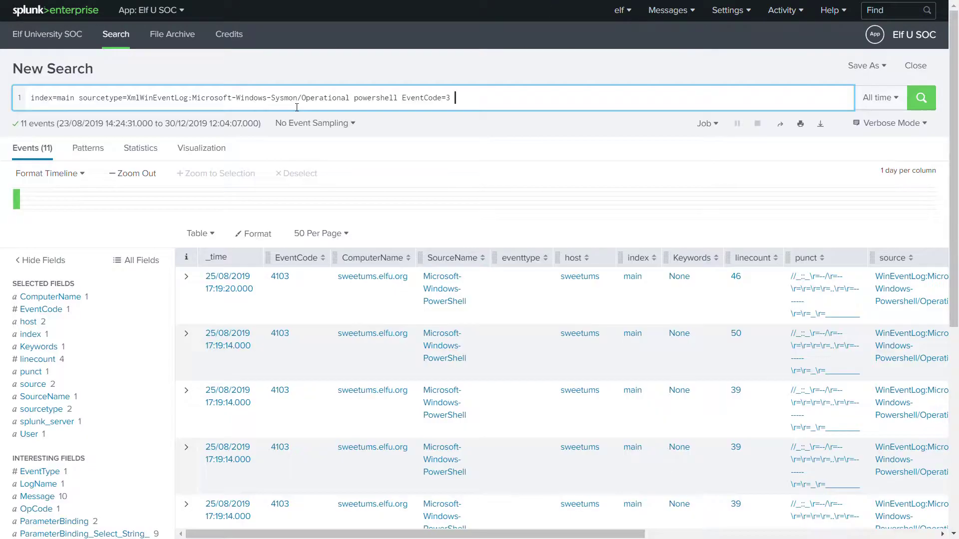
# Run the Sysmon EventCode=3 powershell search and copy the DestinationHostname of the first event.
pyautogui.press('Return')
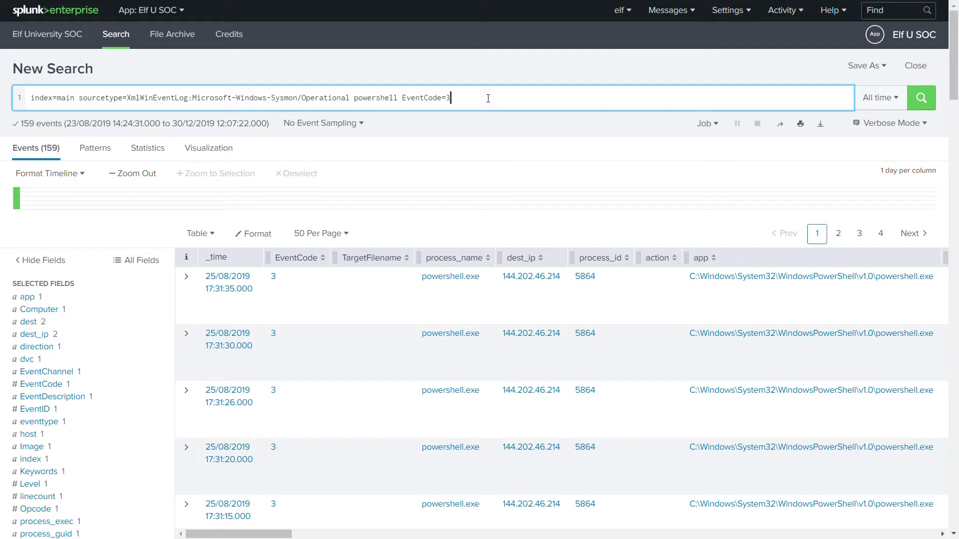
pyautogui.click(186, 277)
pyautogui.scroll(-10, 461, 339)
pyautogui.scroll(-5, 461, 339)
pyautogui.scroll(3, 461, 338)
pyautogui.scroll(3, 460, 339)
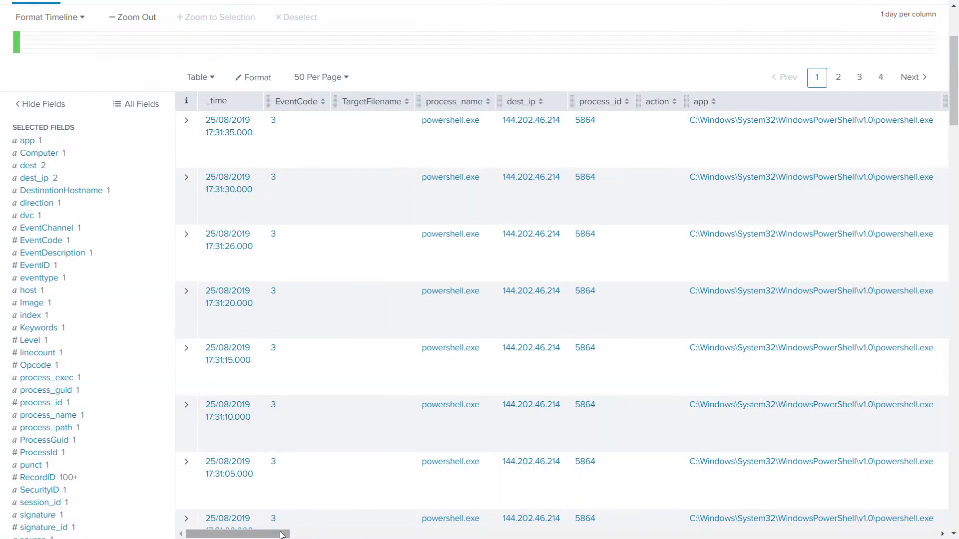
pyautogui.moveTo(282, 534)
pyautogui.mouseDown()
pyautogui.moveTo(359, 535)
pyautogui.moveTo(273, 534)
pyautogui.mouseUp()
pyautogui.click(186, 139)
pyautogui.scroll(-3, 479, 281)
pyautogui.doubleClick(437, 410)
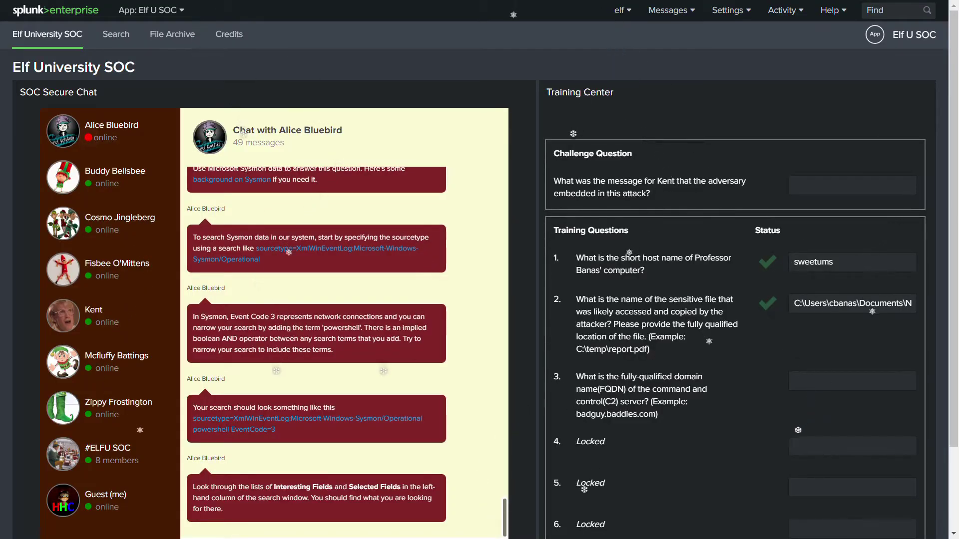
# Answer question 3 with 144.202.46.214.vultr.com and dismiss the correct-answer result.
pyautogui.click(809, 383)
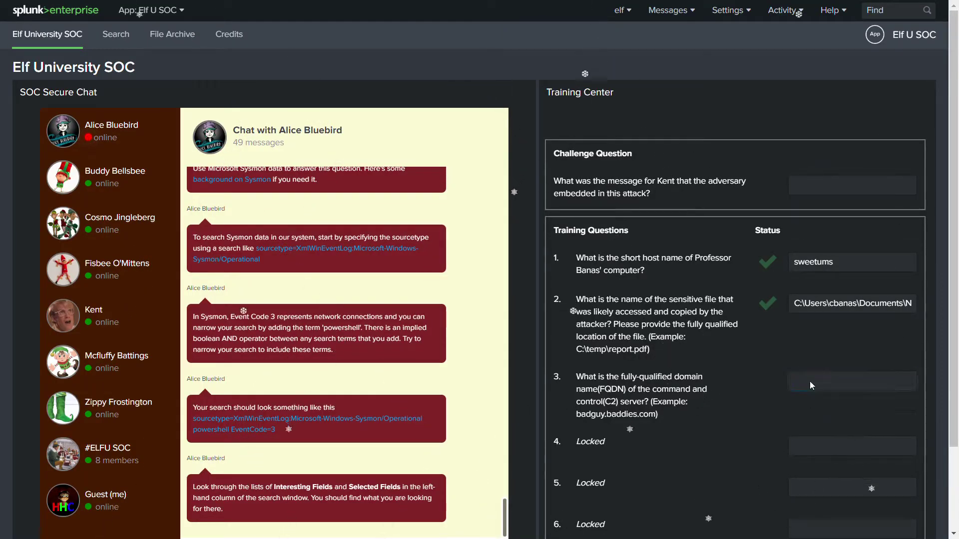
pyautogui.hotkey('ctrl', 'v')
pyautogui.press('Return')
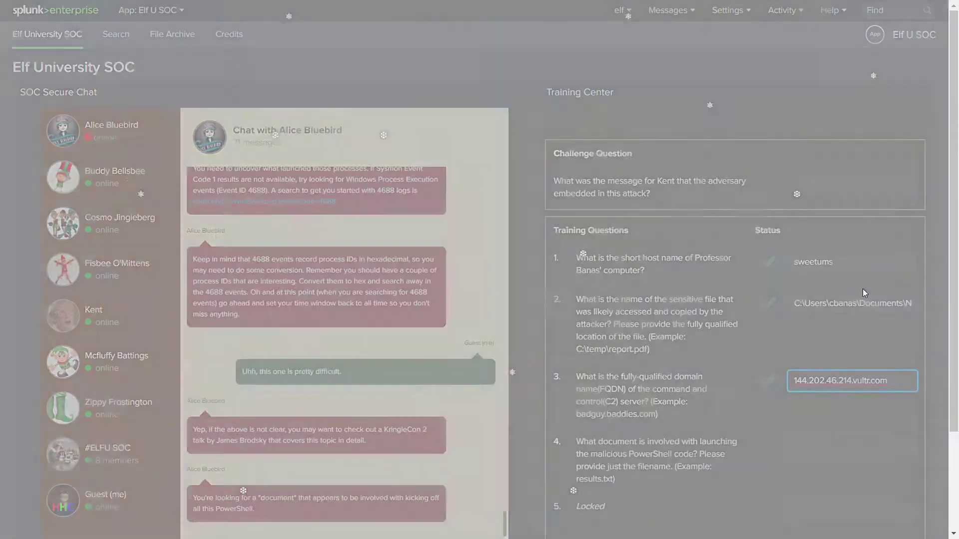
pyautogui.click(765, 103)
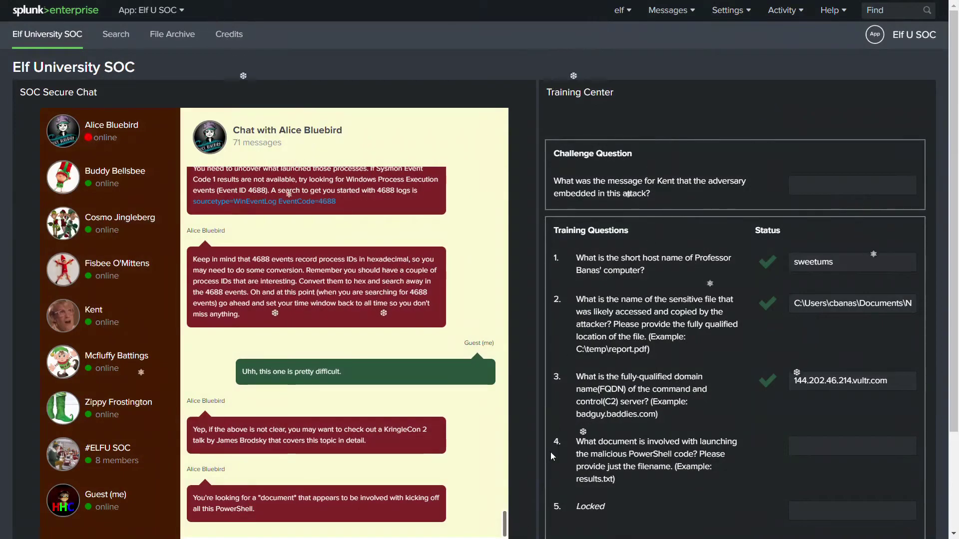
pyautogui.moveTo(505, 520)
pyautogui.mouseDown()
pyautogui.moveTo(506, 420)
pyautogui.moveTo(506, 438)
pyautogui.mouseUp()
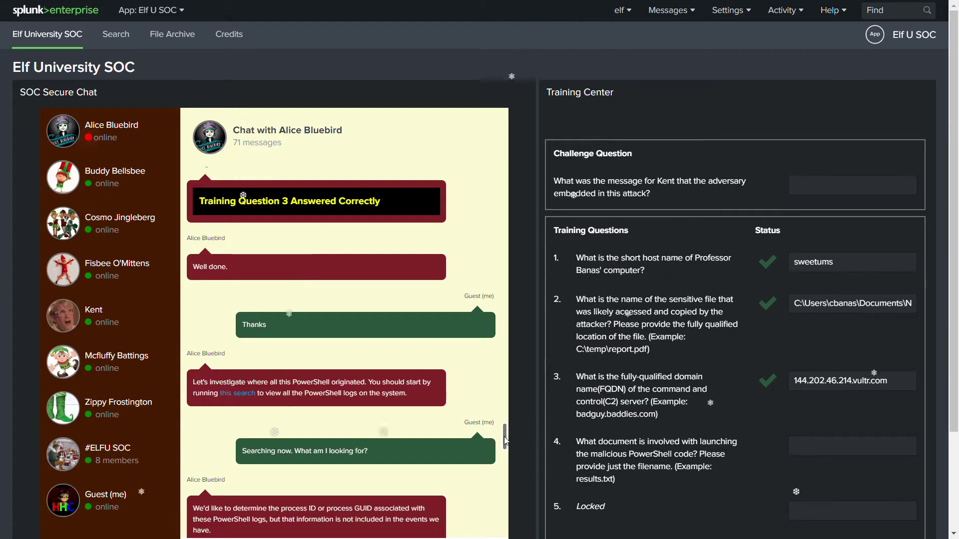
pyautogui.moveTo(507, 438); pyautogui.dragTo(507, 524)
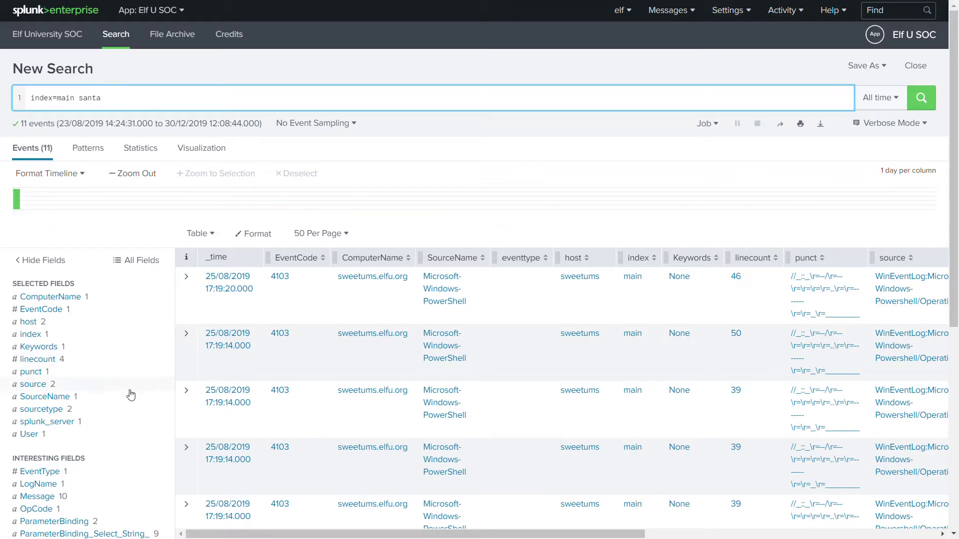
# Search index=main for SourceName Microsoft-Windows-PowerShell without santa, piped through reverse.
pyautogui.click(45, 396)
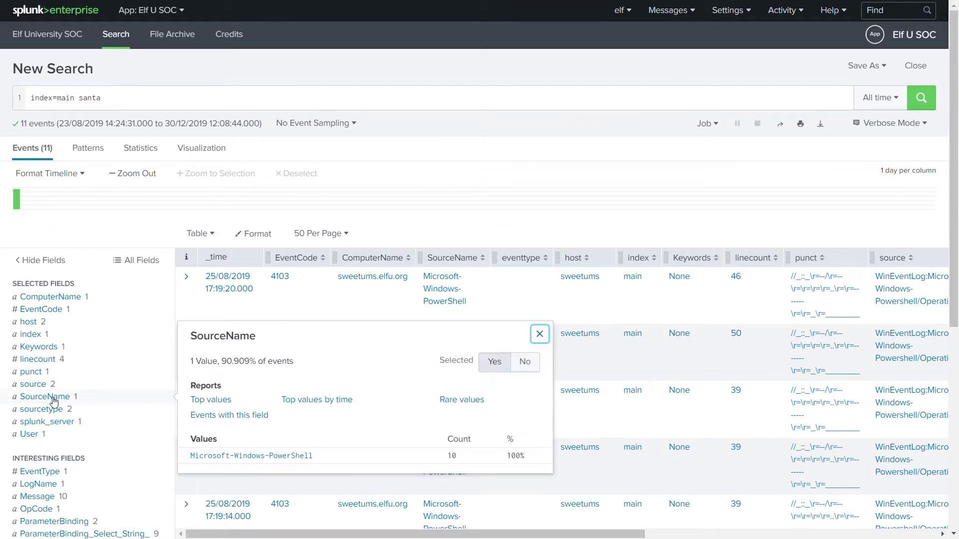
pyautogui.click(261, 456)
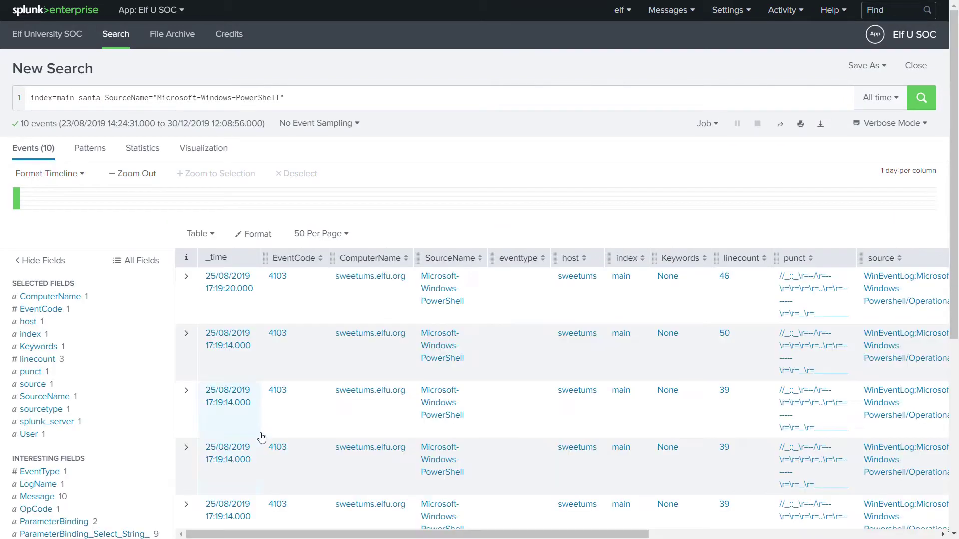
pyautogui.doubleClick(90, 98)
pyautogui.press('BackSpace')
pyautogui.press('BackSpace')
pyautogui.press('Return')
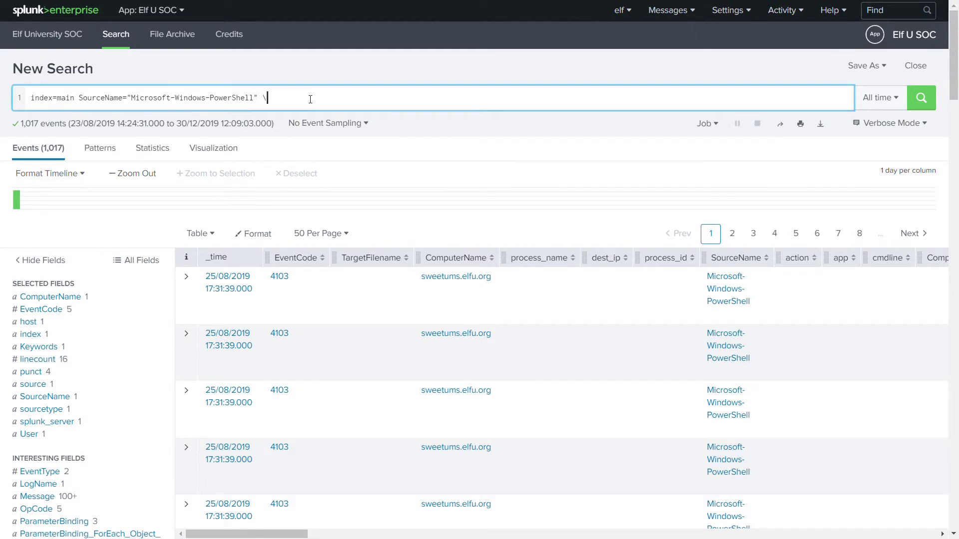
pyautogui.write('reverse')
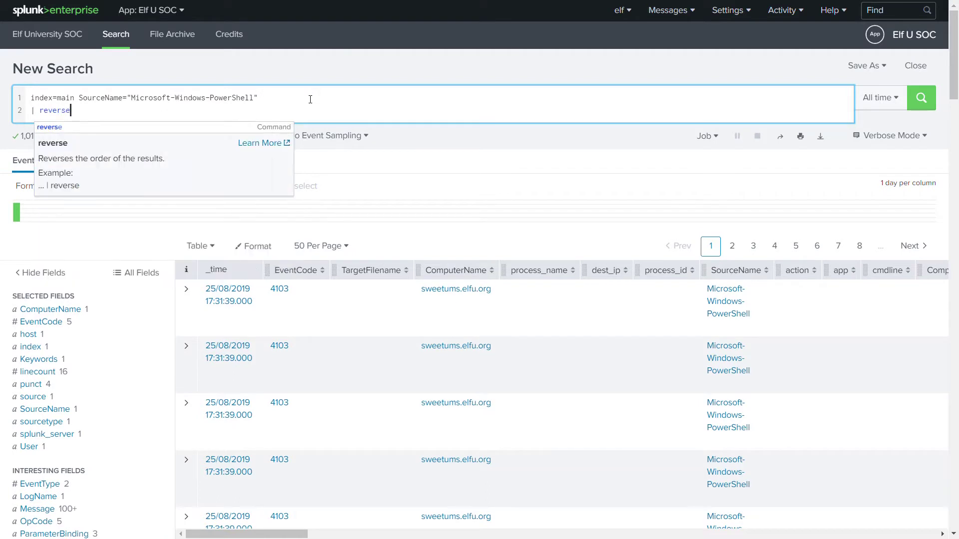
pyautogui.press('Return')
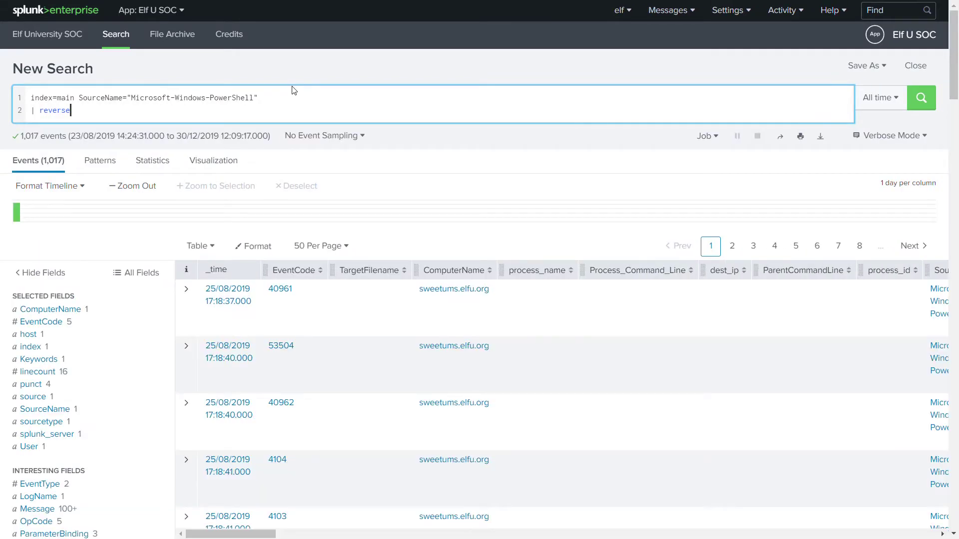
pyautogui.scroll(-3, 374, 224)
pyautogui.scroll(-2, 374, 224)
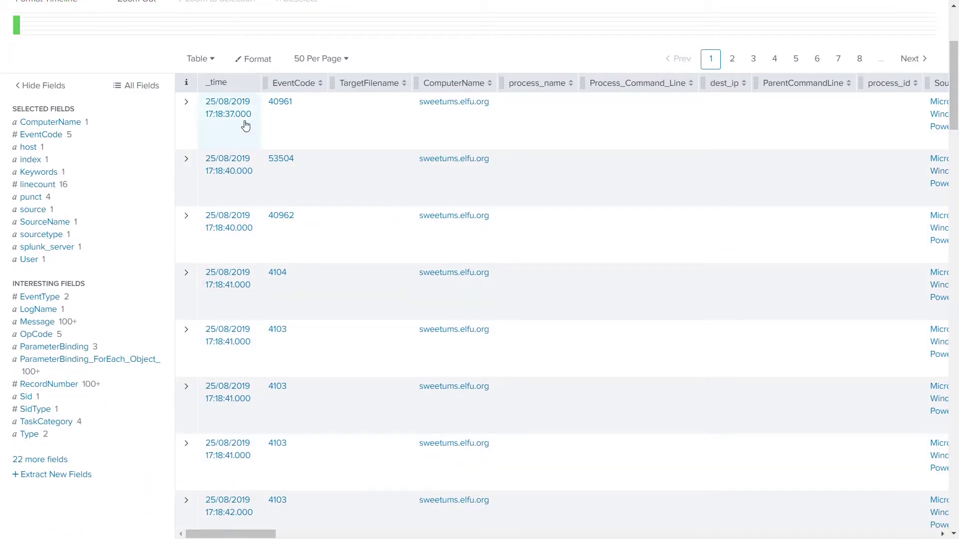
pyautogui.click(186, 102)
pyautogui.moveTo(262, 285); pyautogui.dragTo(345, 284)
pyautogui.click(186, 102)
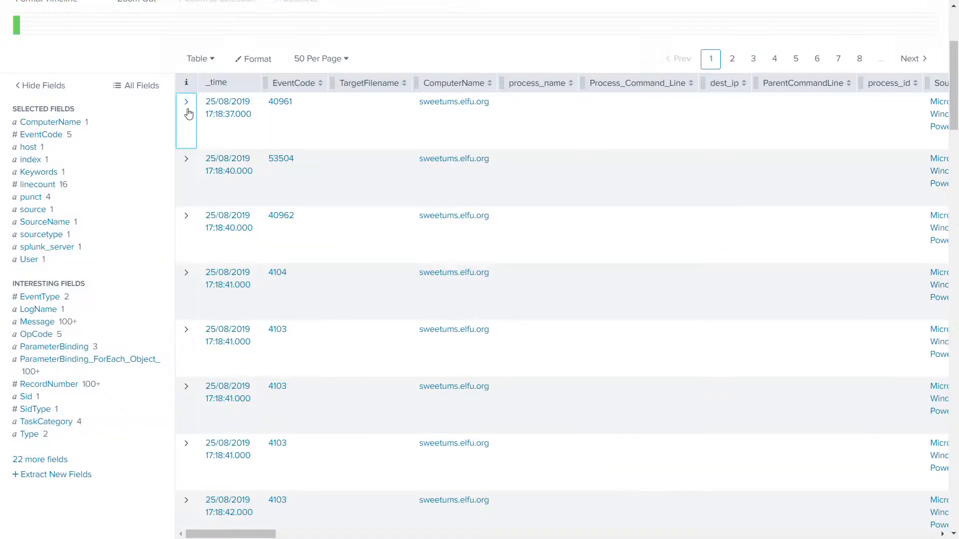
pyautogui.click(186, 159)
pyautogui.moveTo(267, 341); pyautogui.dragTo(308, 341)
pyautogui.click(186, 158)
pyautogui.click(186, 215)
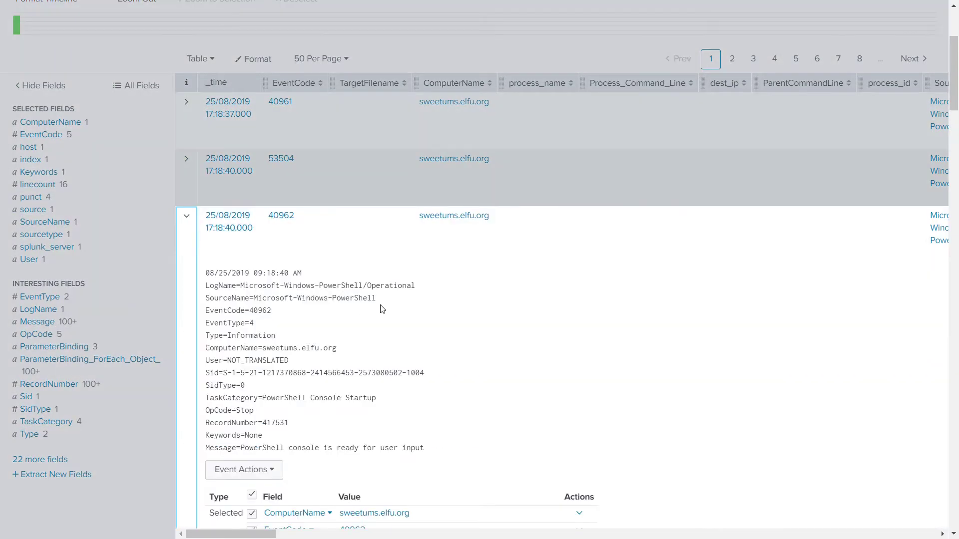
pyautogui.moveTo(281, 400); pyautogui.dragTo(375, 400)
pyautogui.click(186, 215)
pyautogui.click(186, 271)
pyautogui.scroll(-2, 358, 253)
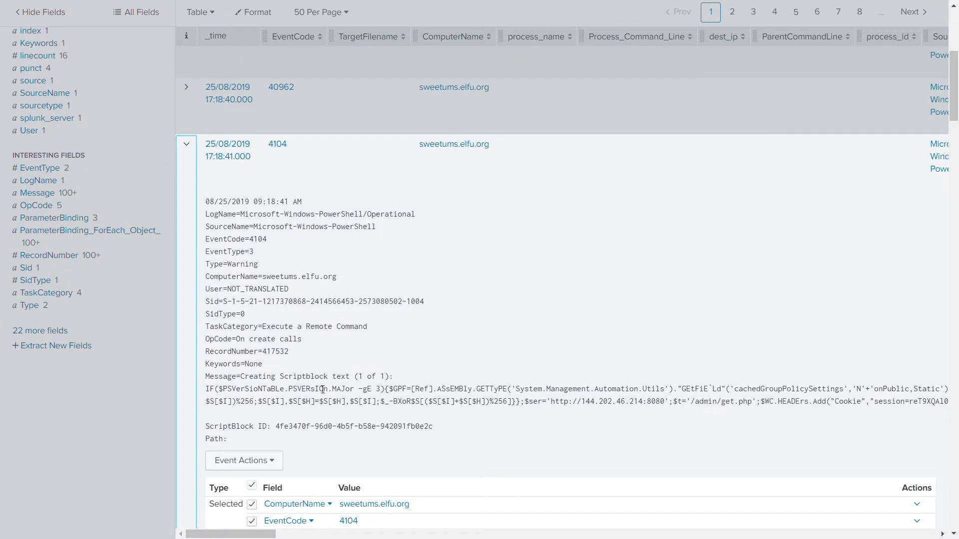
pyautogui.moveTo(263, 327); pyautogui.dragTo(367, 327)
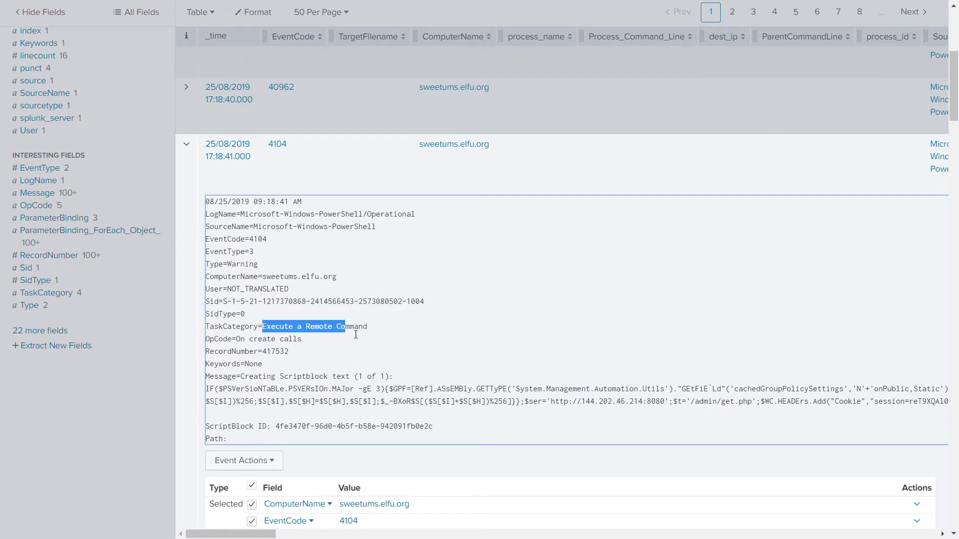
pyautogui.click(389, 330)
pyautogui.moveTo(244, 377); pyautogui.dragTo(935, 403)
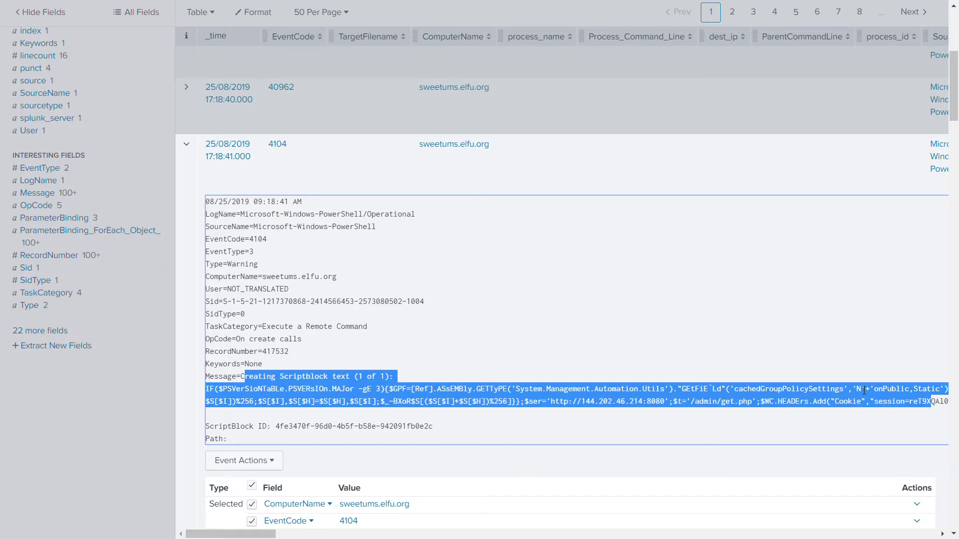
pyautogui.click(186, 144)
pyautogui.scroll(5, 247, 188)
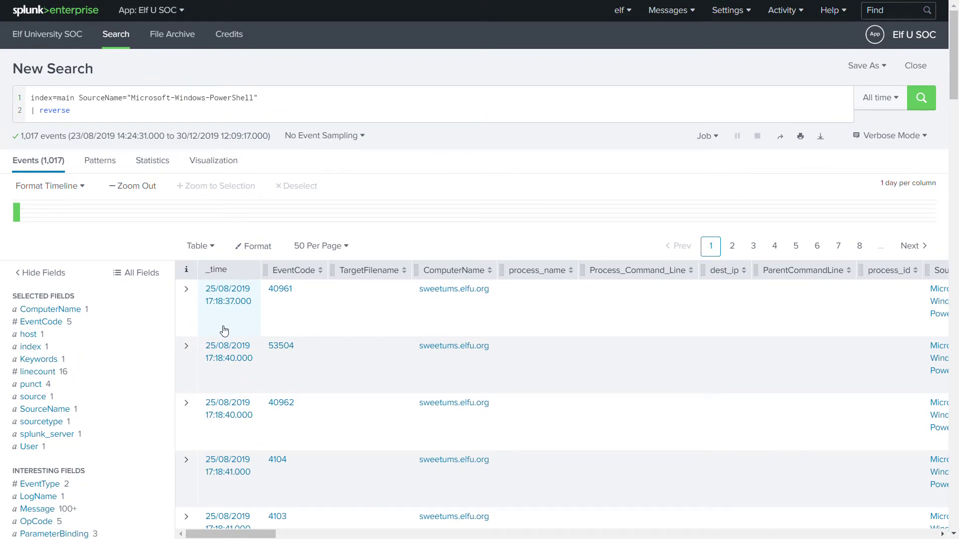
# Limit to events within +/- 5 seconds of the first event's time and drop the SourceName clause.
pyautogui.click(229, 300)
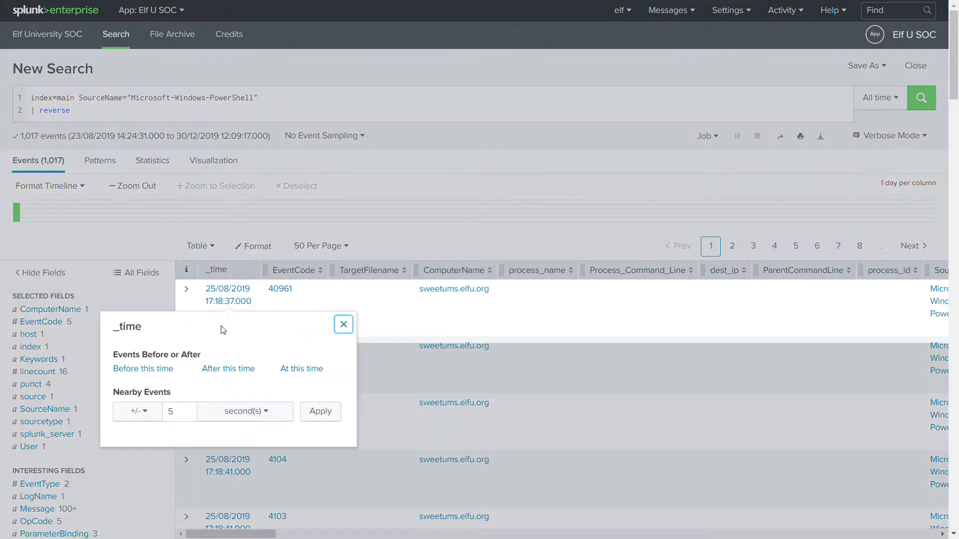
pyautogui.click(320, 412)
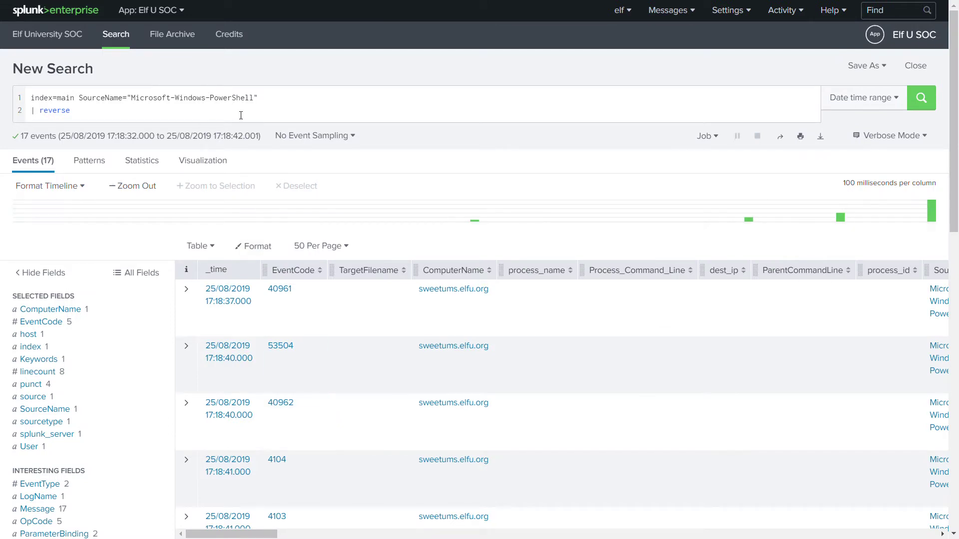
pyautogui.moveTo(262, 98); pyautogui.dragTo(78, 97)
pyautogui.press('BackSpace')
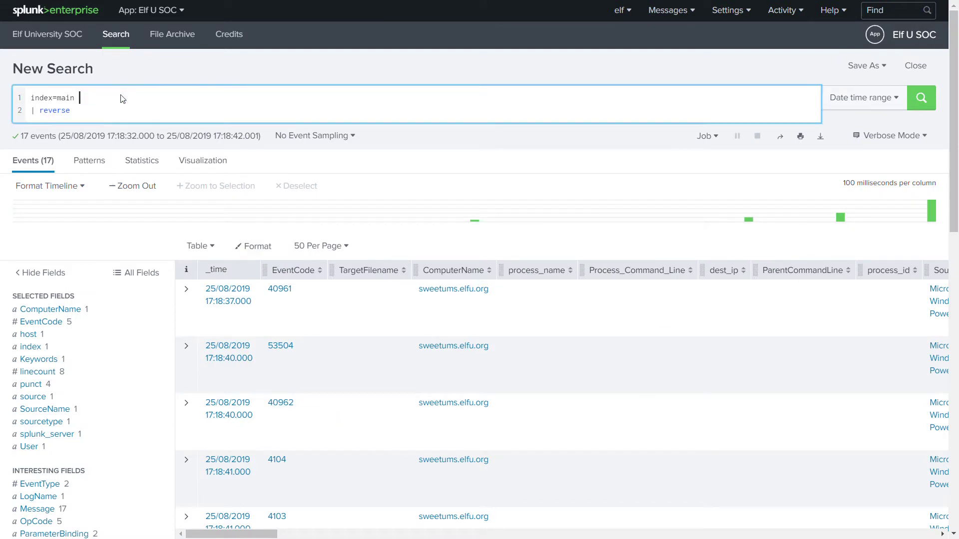
pyautogui.press('Return')
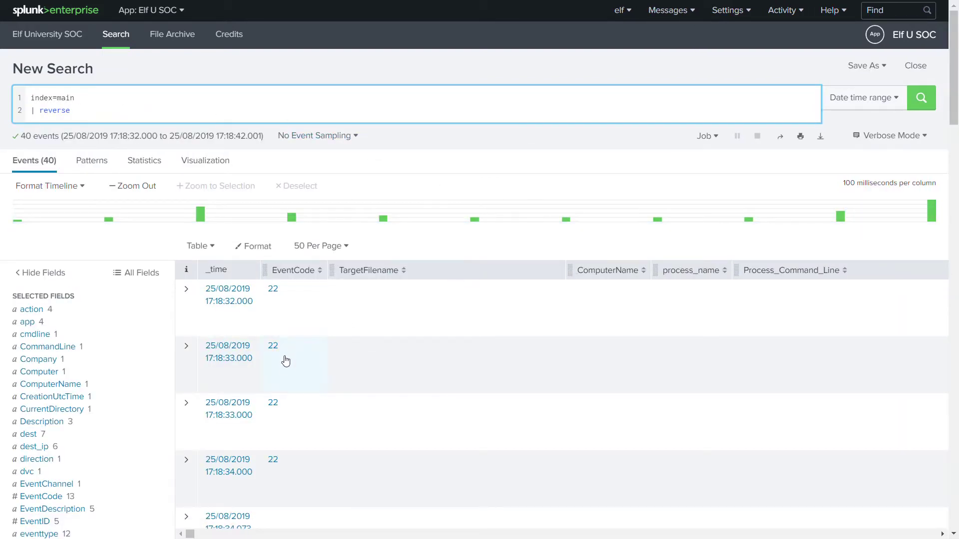
pyautogui.scroll(-2, 294, 360)
pyautogui.scroll(-3, 294, 310)
pyautogui.scroll(-3, 293, 309)
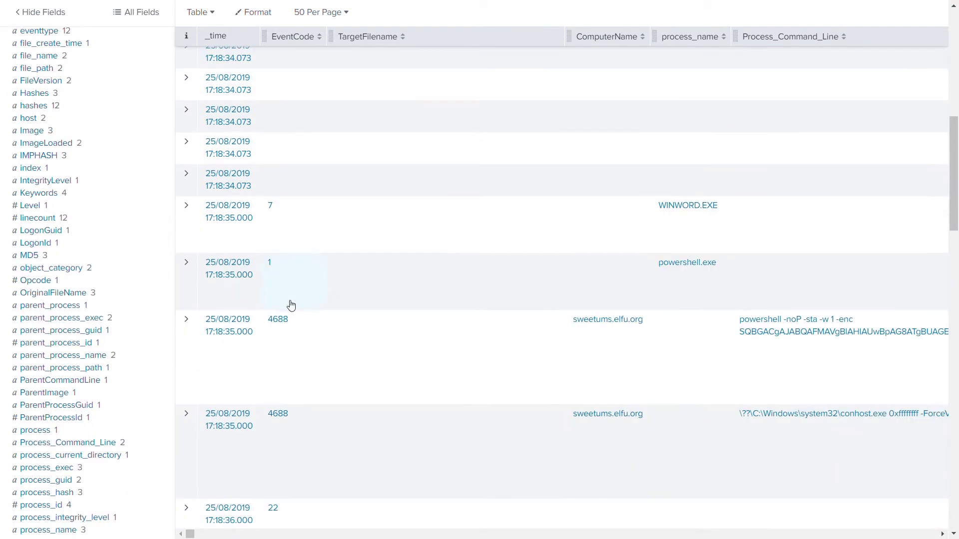
pyautogui.scroll(-1, 298, 320)
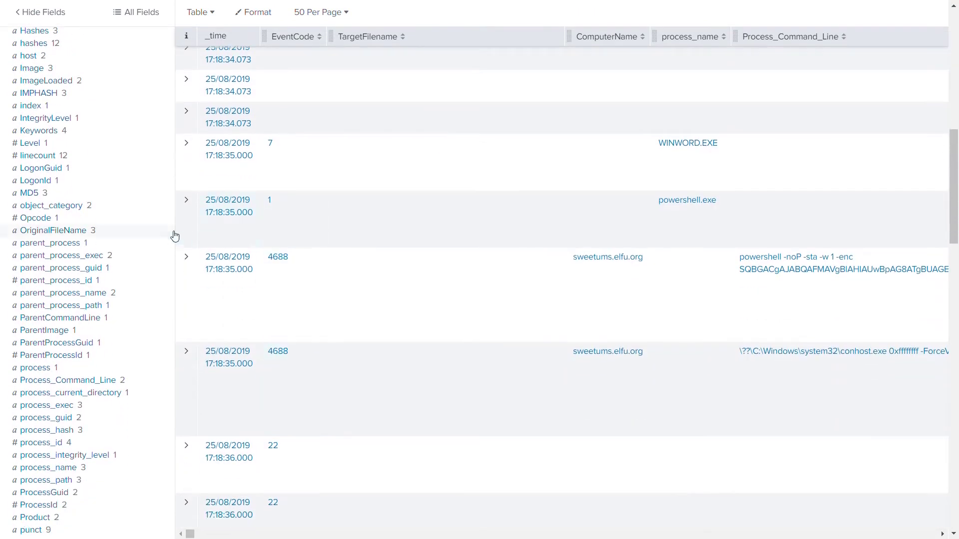
pyautogui.click(186, 200)
pyautogui.scroll(-5, 438, 264)
pyautogui.scroll(-3, 439, 264)
pyautogui.scroll(-5, 439, 264)
pyautogui.scroll(-2, 460, 237)
pyautogui.scroll(-3, 458, 237)
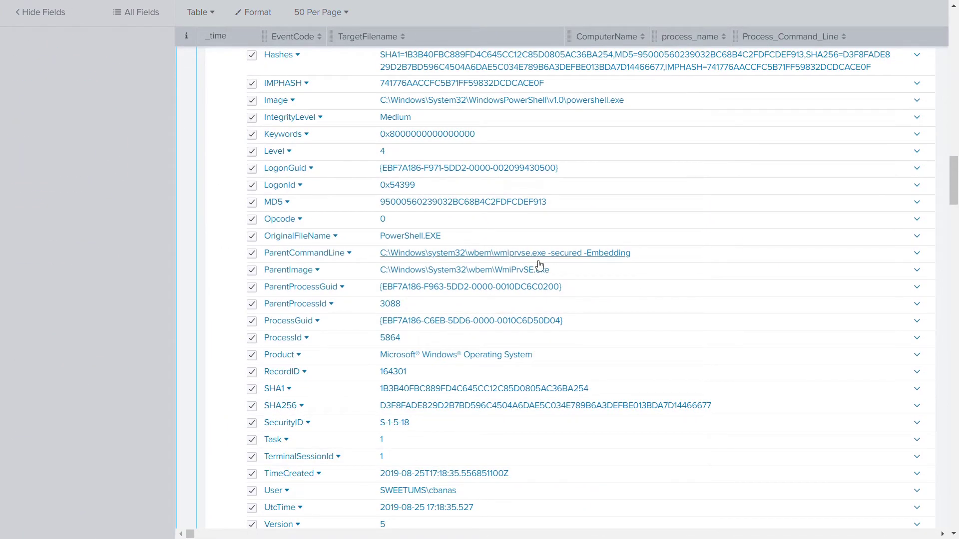
pyautogui.moveTo(550, 270); pyautogui.dragTo(380, 270)
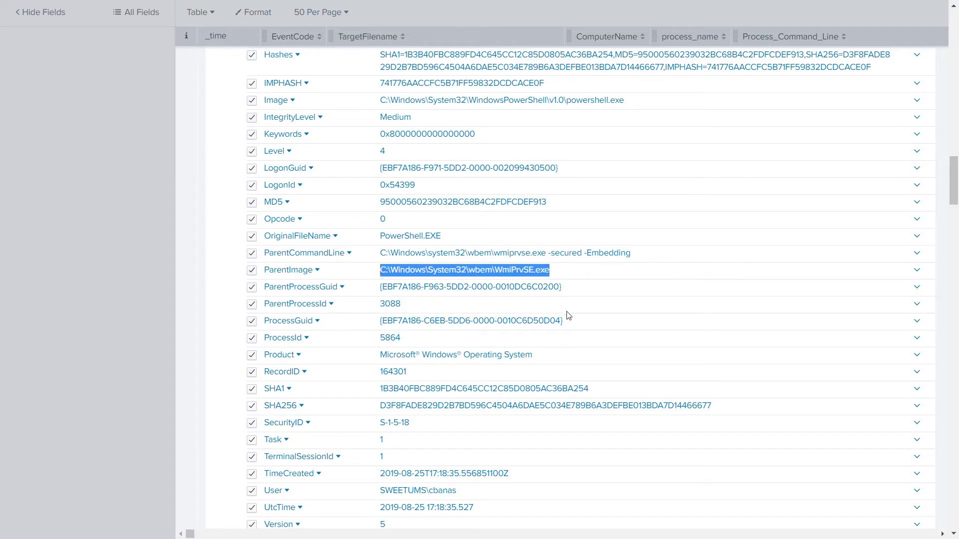
pyautogui.scroll(5, 449, 300)
pyautogui.scroll(5, 300, 315)
pyautogui.scroll(5, 265, 321)
pyautogui.click(188, 222)
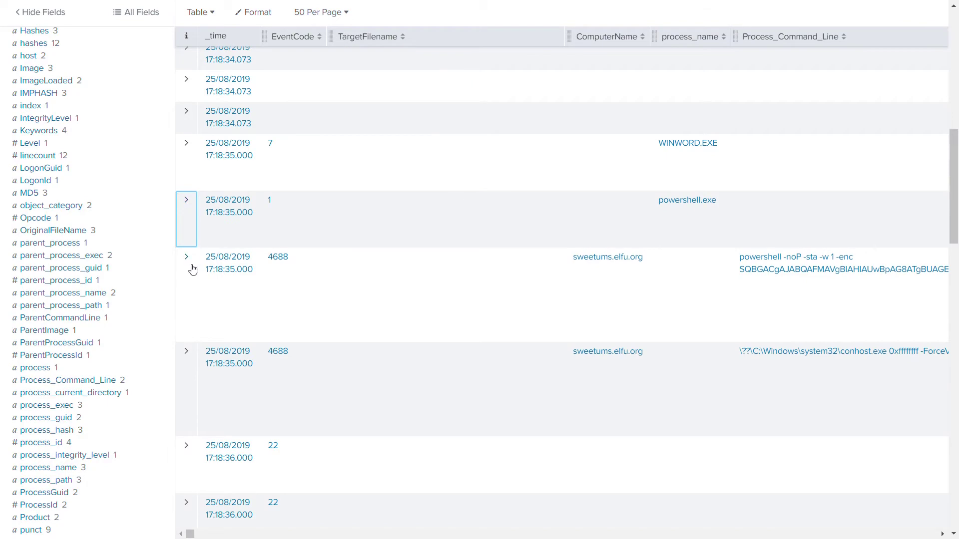
pyautogui.click(186, 257)
pyautogui.scroll(-5, 502, 302)
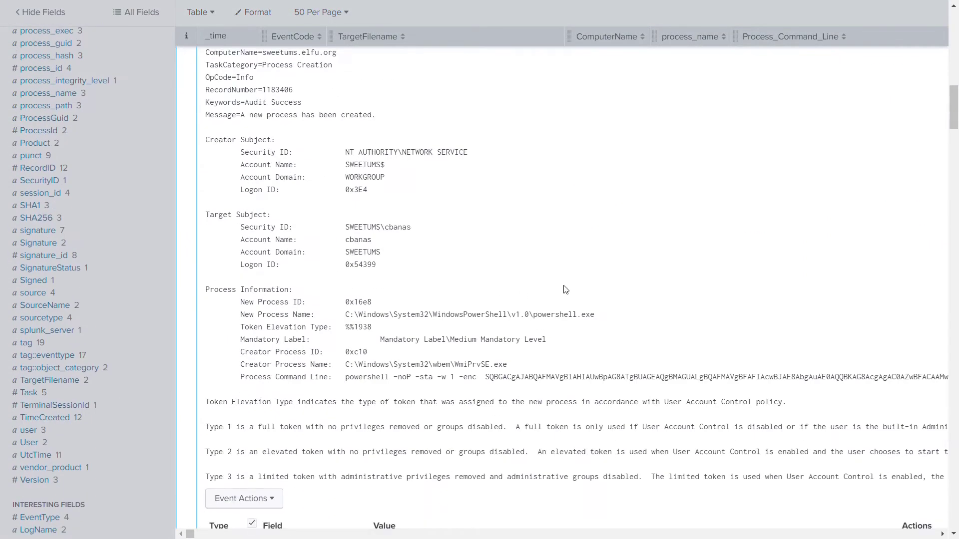
pyautogui.scroll(-2, 565, 289)
pyautogui.moveTo(509, 302); pyautogui.dragTo(240, 302)
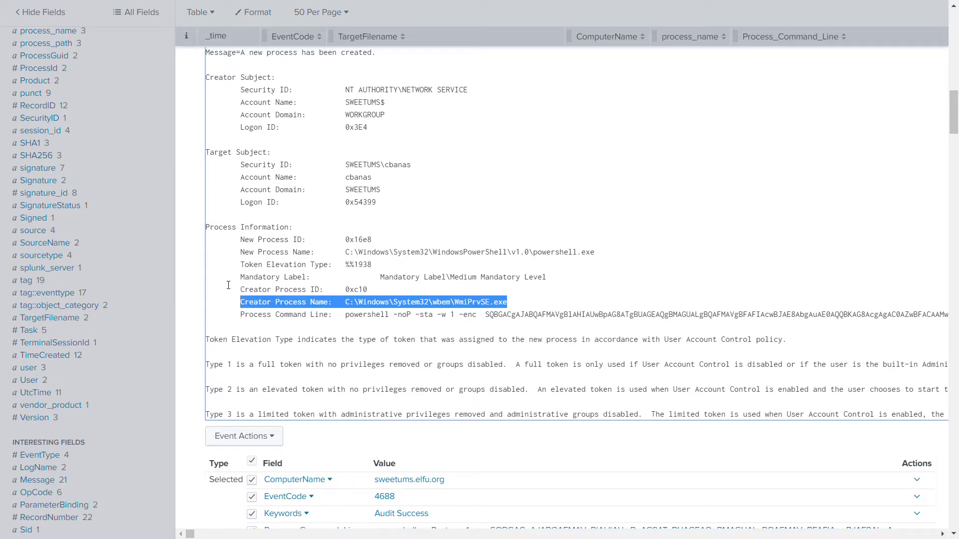
pyautogui.scroll(5, 277, 171)
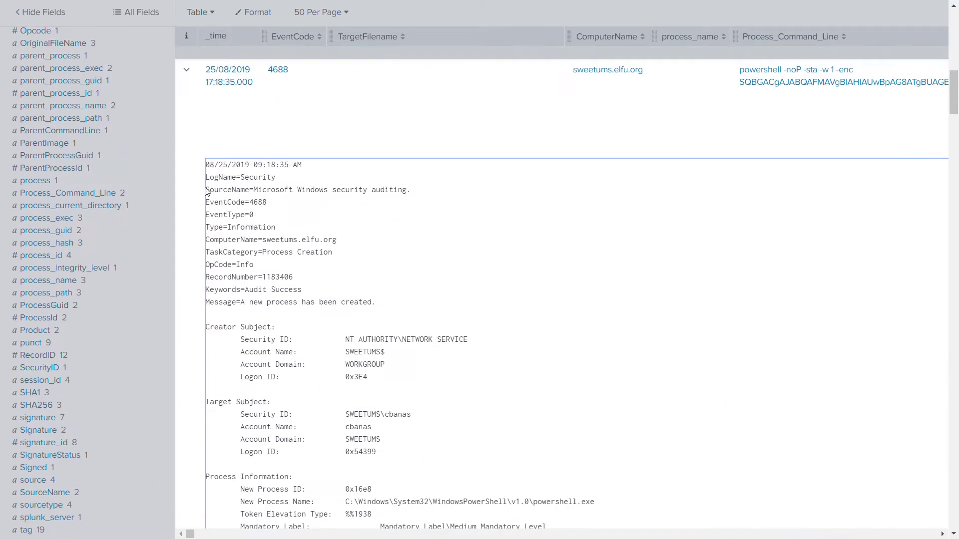
pyautogui.click(188, 76)
pyautogui.scroll(3, 387, 272)
pyautogui.scroll(2, 352, 374)
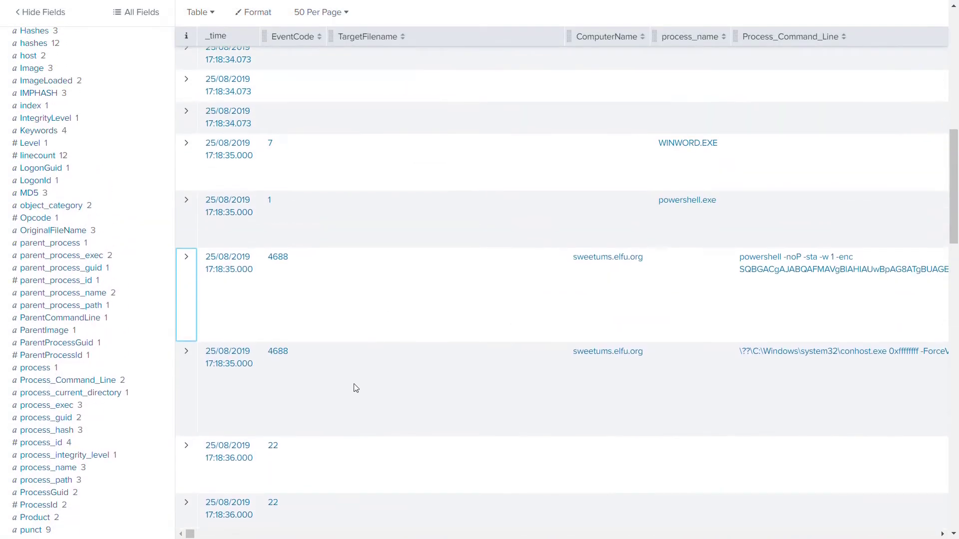
pyautogui.scroll(2, 346, 364)
# Expand the WINWORD.EXE image-load event, note its Suspicious WMI rule, and bring up process_id 6268's actions.
pyautogui.click(187, 206)
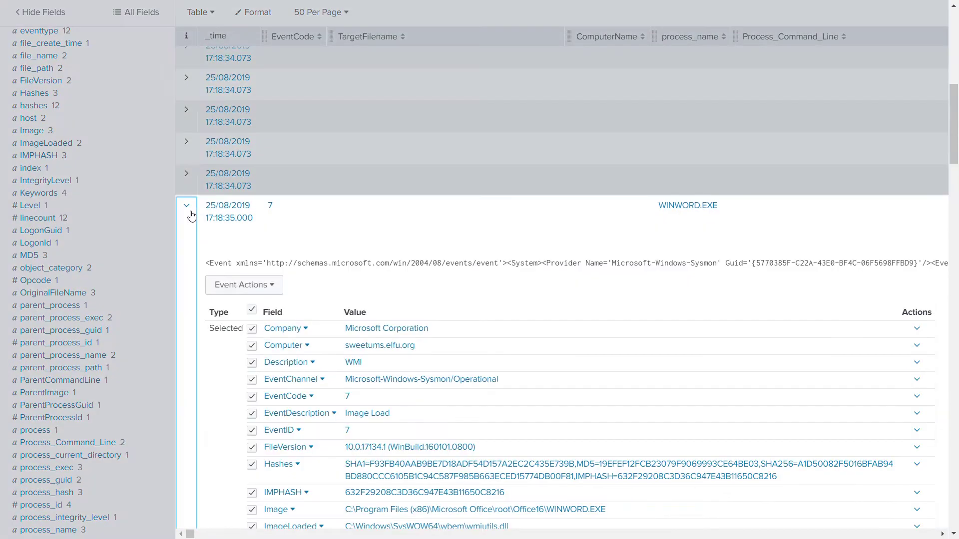
pyautogui.scroll(-3, 509, 345)
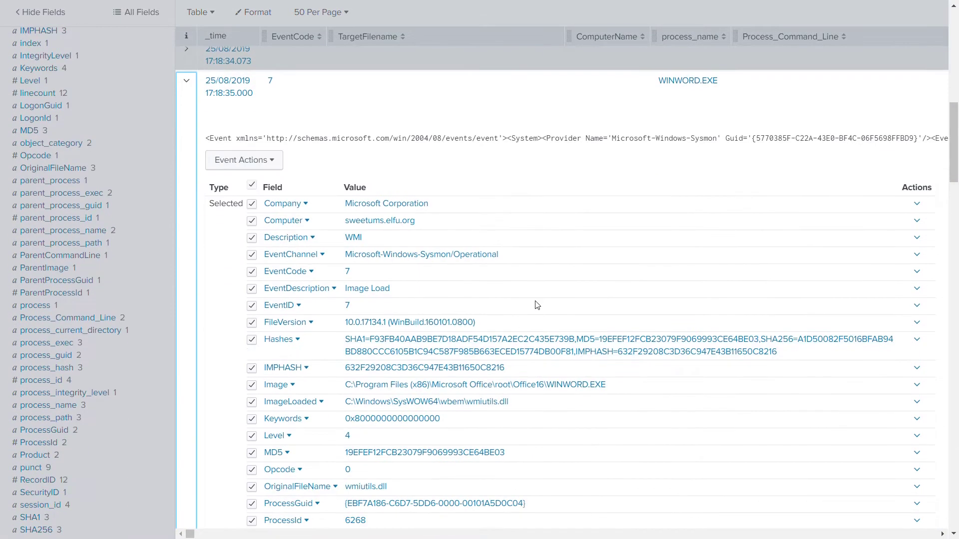
pyautogui.scroll(-2, 509, 345)
pyautogui.moveTo(390, 226); pyautogui.dragTo(345, 226)
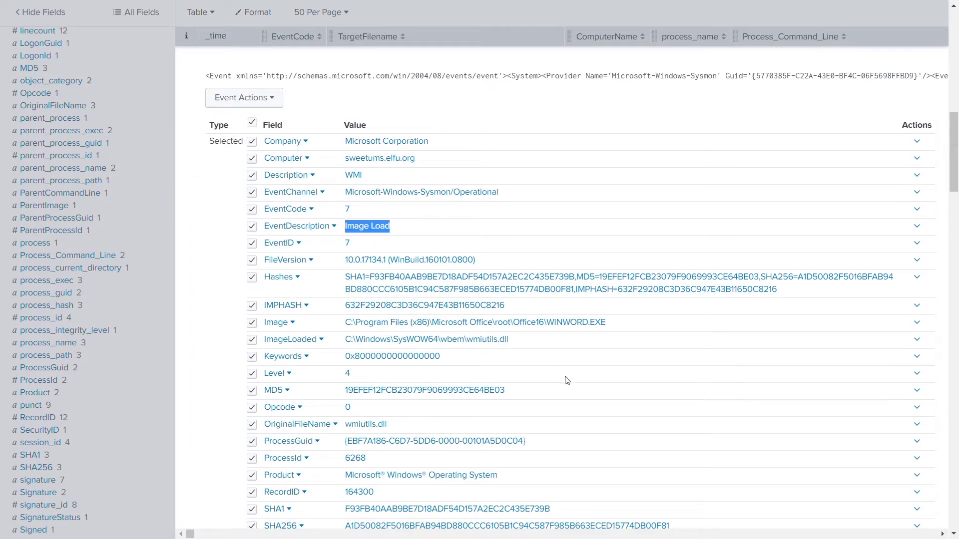
pyautogui.click(210, 339)
pyautogui.scroll(-2, 614, 347)
pyautogui.scroll(-2, 615, 346)
pyautogui.scroll(-2, 615, 347)
pyautogui.scroll(-3, 614, 347)
pyautogui.scroll(-2, 613, 352)
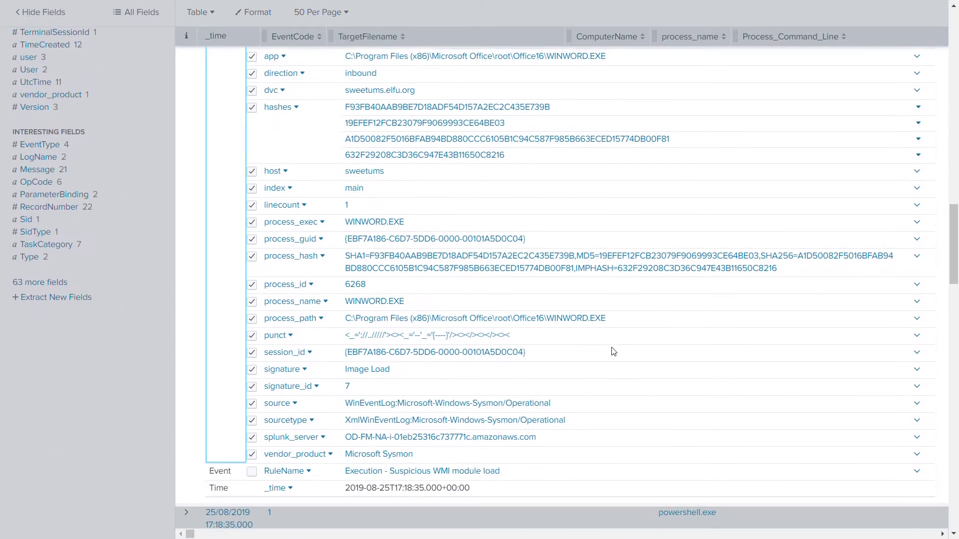
pyautogui.moveTo(504, 469); pyautogui.dragTo(345, 469)
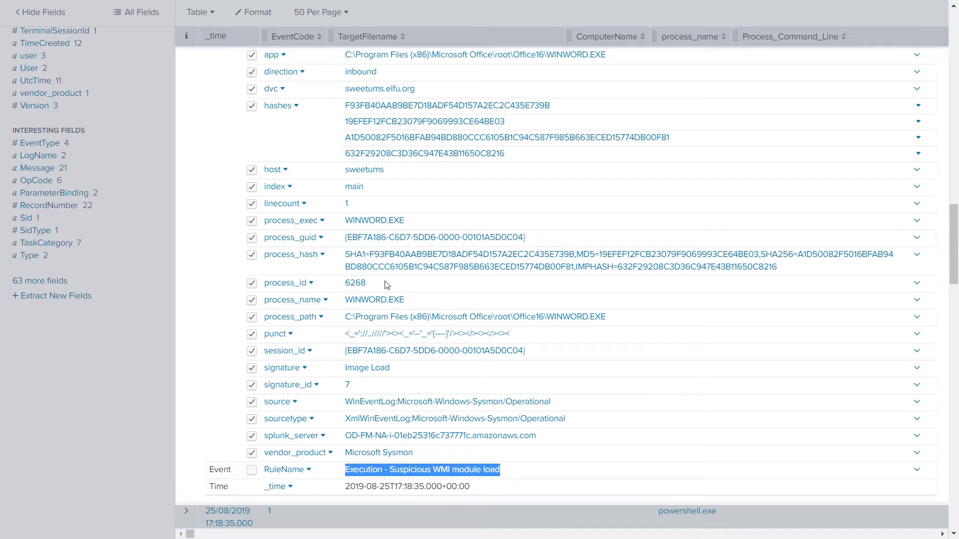
pyautogui.click(360, 284)
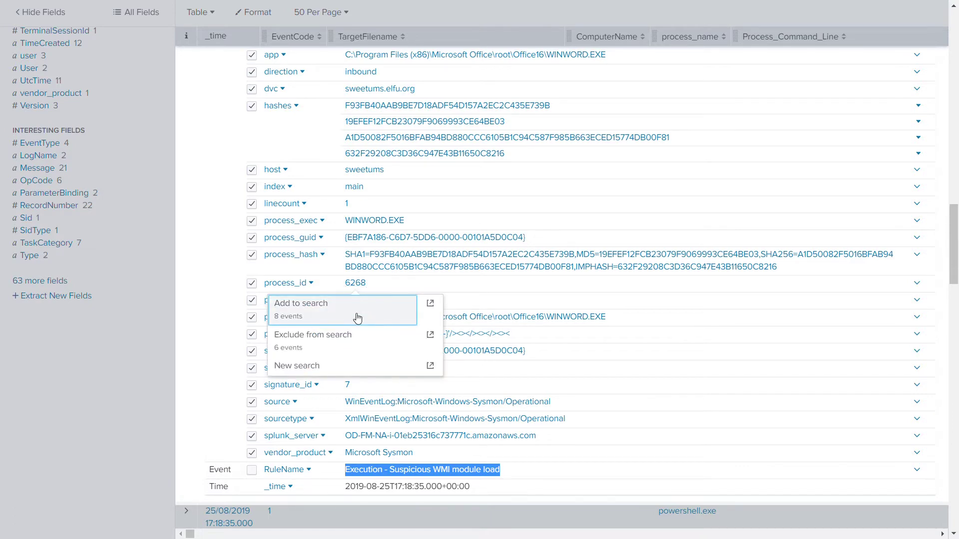
# Search process ID 6268 over All time and review its EventCode value summary.
pyautogui.click(357, 302)
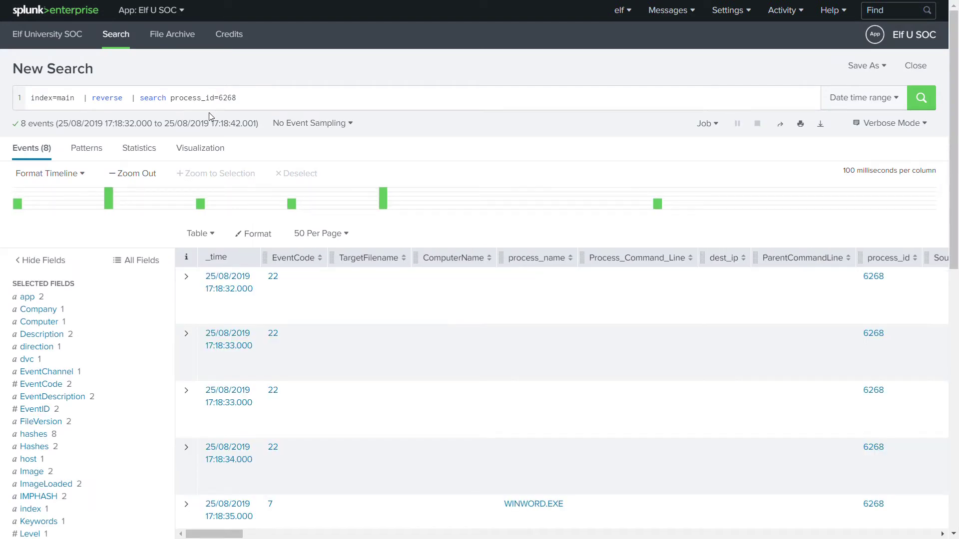
pyautogui.click(859, 97)
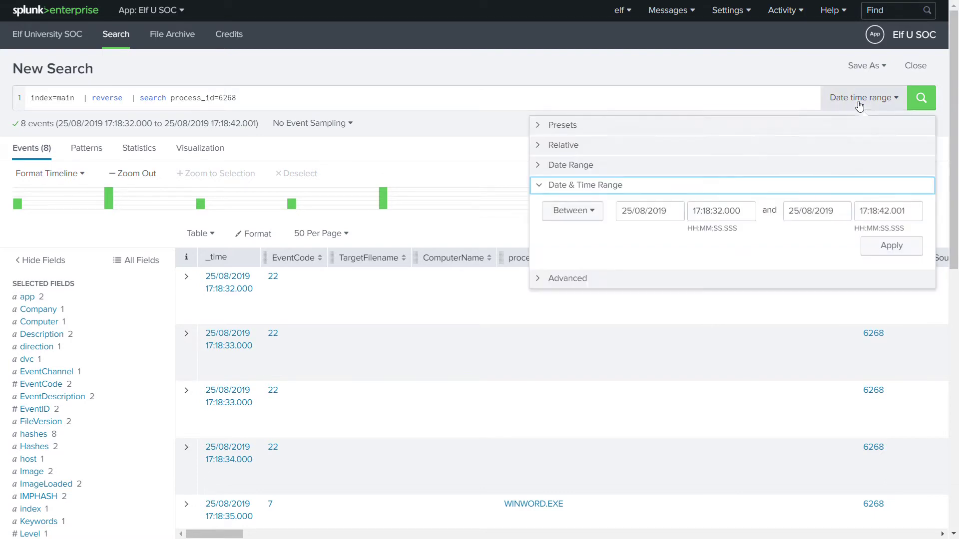
pyautogui.click(599, 133)
pyautogui.click(737, 168)
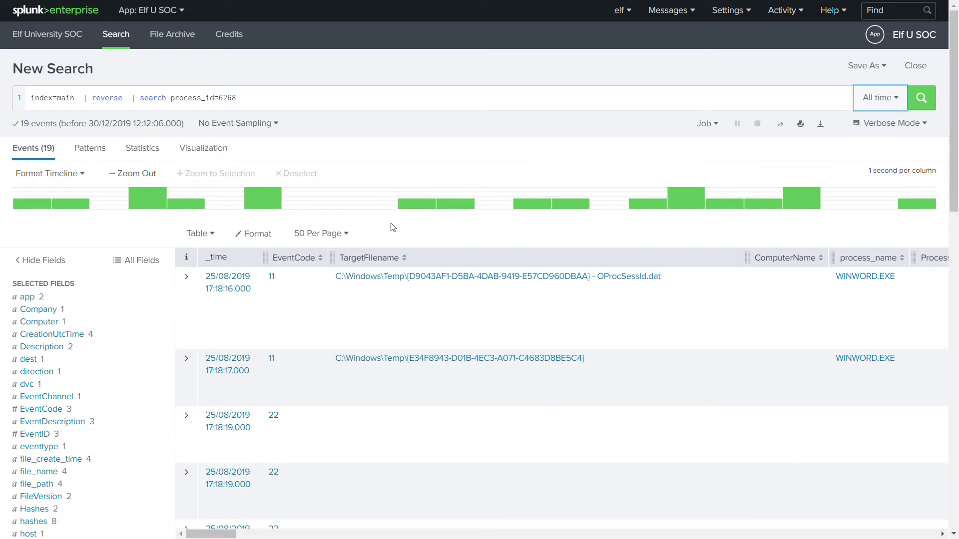
pyautogui.scroll(-2, 142, 360)
pyautogui.scroll(-2, 143, 359)
pyautogui.scroll(-2, 142, 367)
pyautogui.scroll(-3, 143, 369)
pyautogui.scroll(-3, 142, 370)
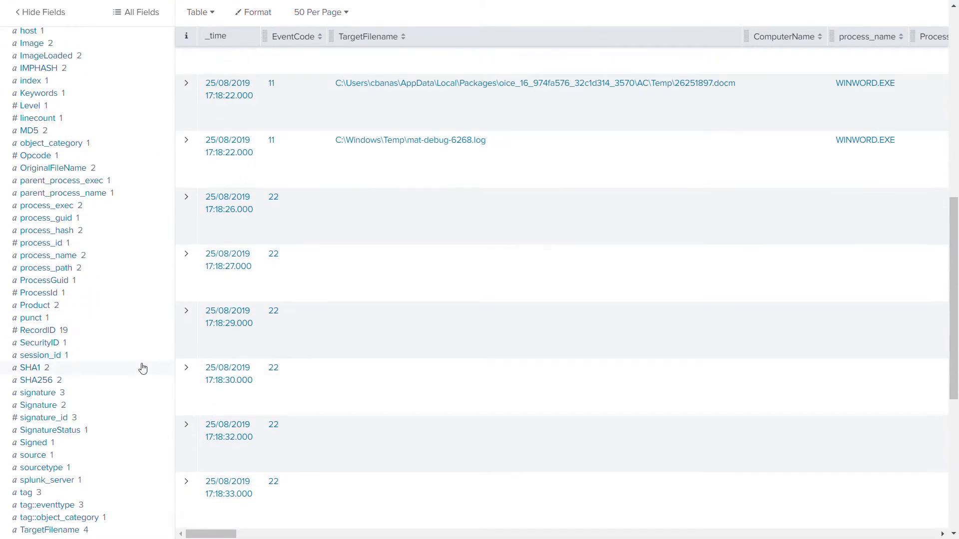
pyautogui.scroll(-3, 142, 369)
pyautogui.scroll(10, 142, 369)
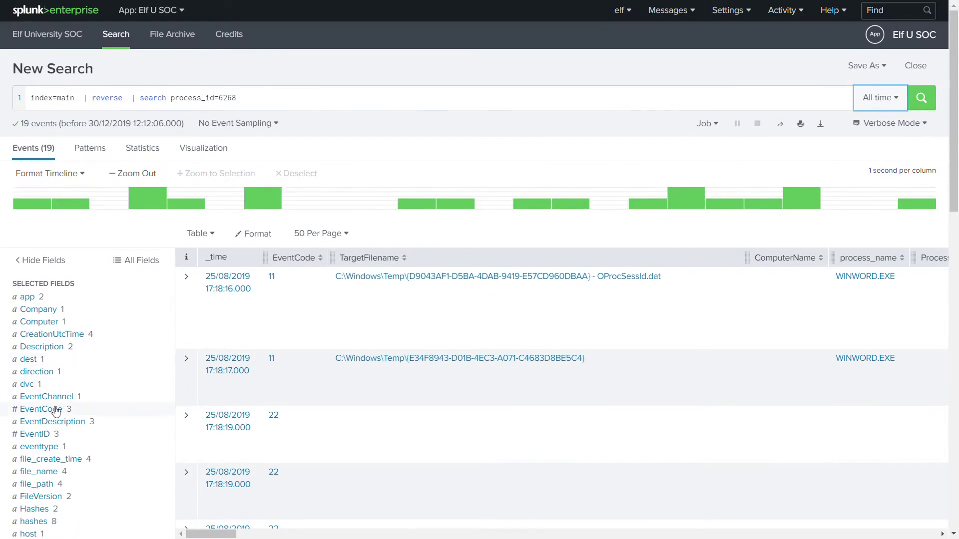
pyautogui.click(42, 408)
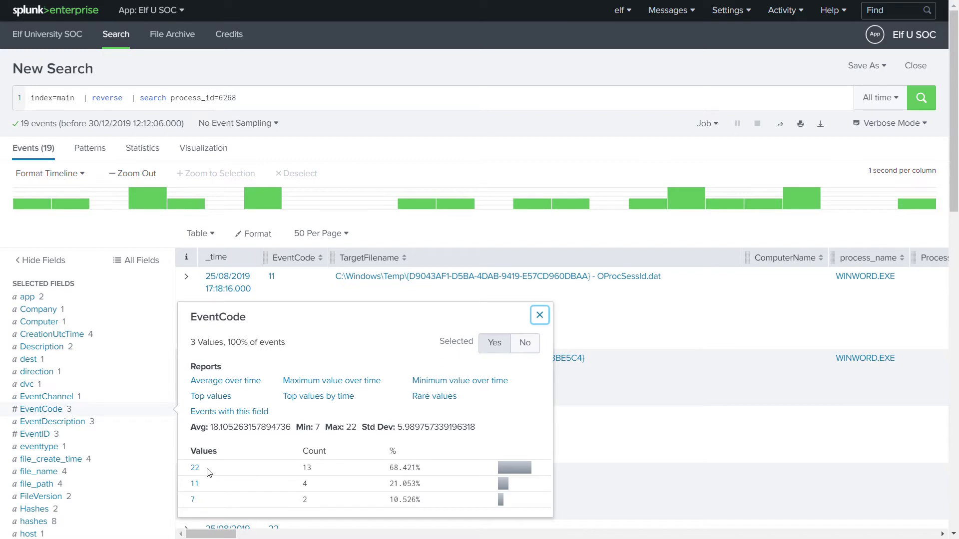
pyautogui.click(263, 74)
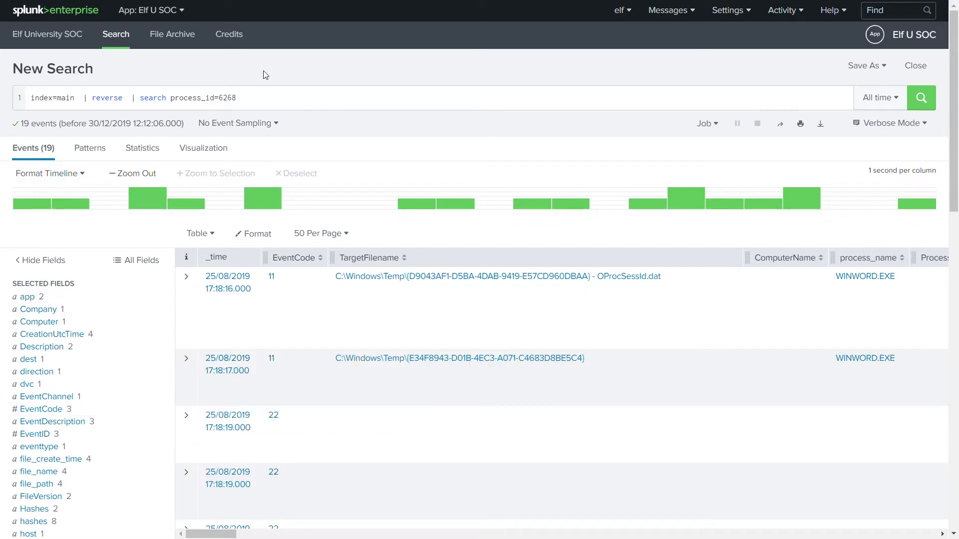
# Search process_id=0x187c and read the WINWORD.EXE command line opening 19th Century Holiday Cheer Assignment.docm.
pyautogui.click(278, 101)
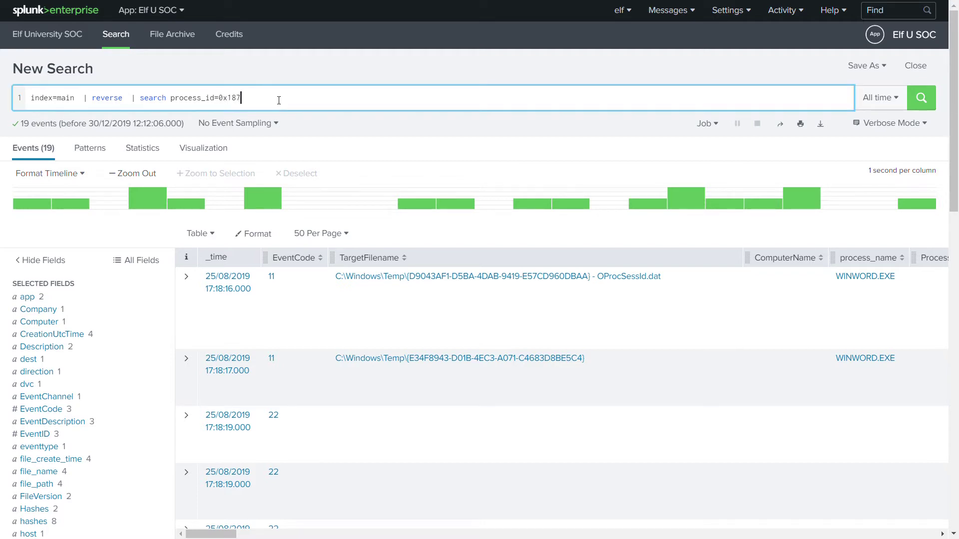
pyautogui.write('c')
pyautogui.press('Return')
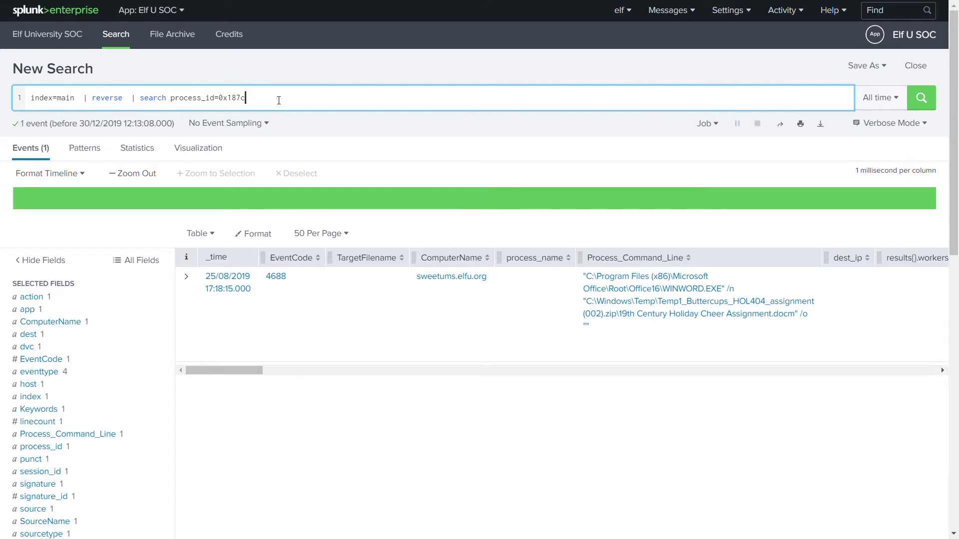
pyautogui.click(185, 277)
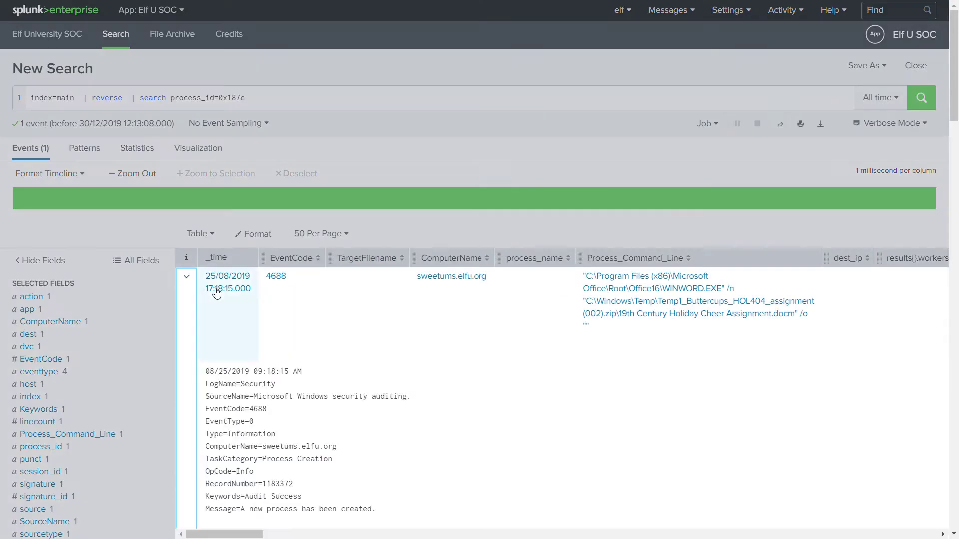
pyautogui.scroll(-6, 307, 315)
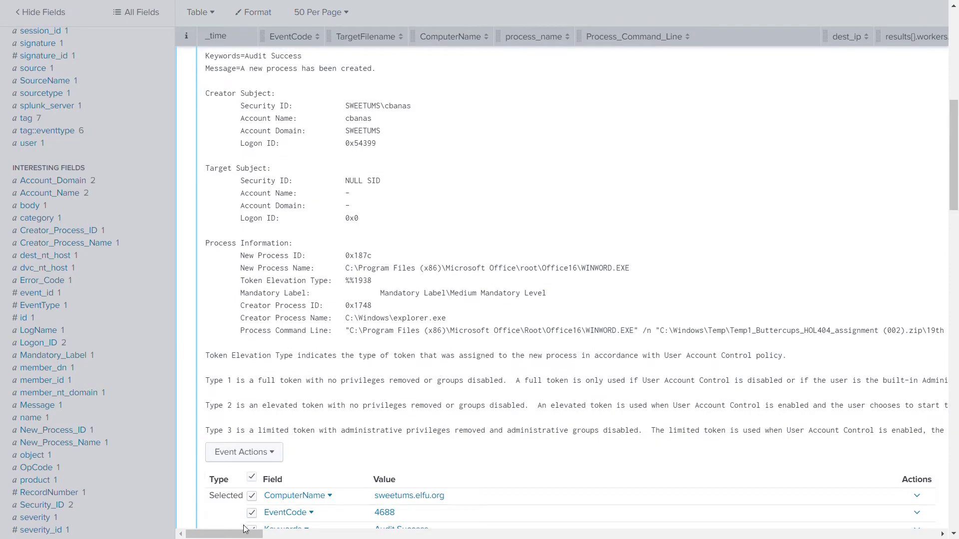
pyautogui.moveTo(236, 535); pyautogui.dragTo(259, 536)
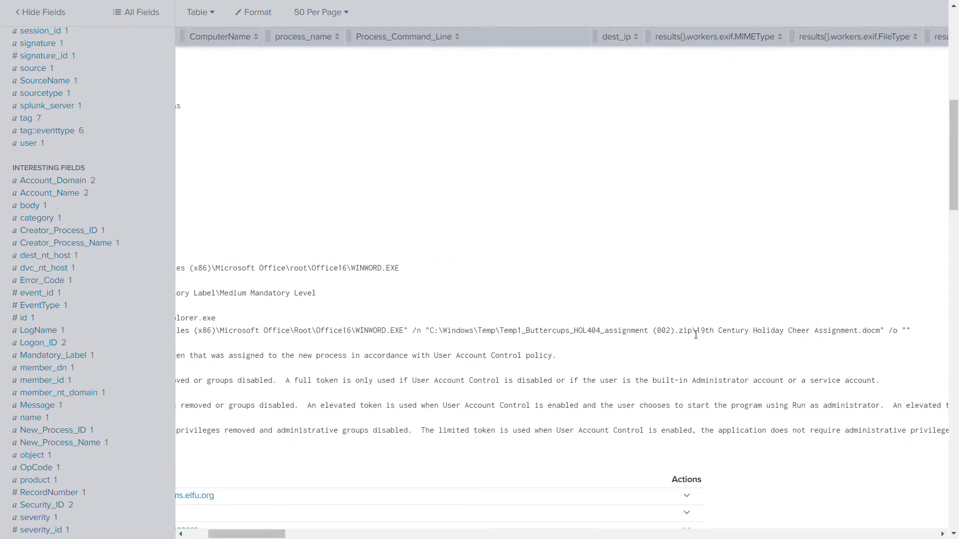
pyautogui.moveTo(697, 330); pyautogui.dragTo(856, 330)
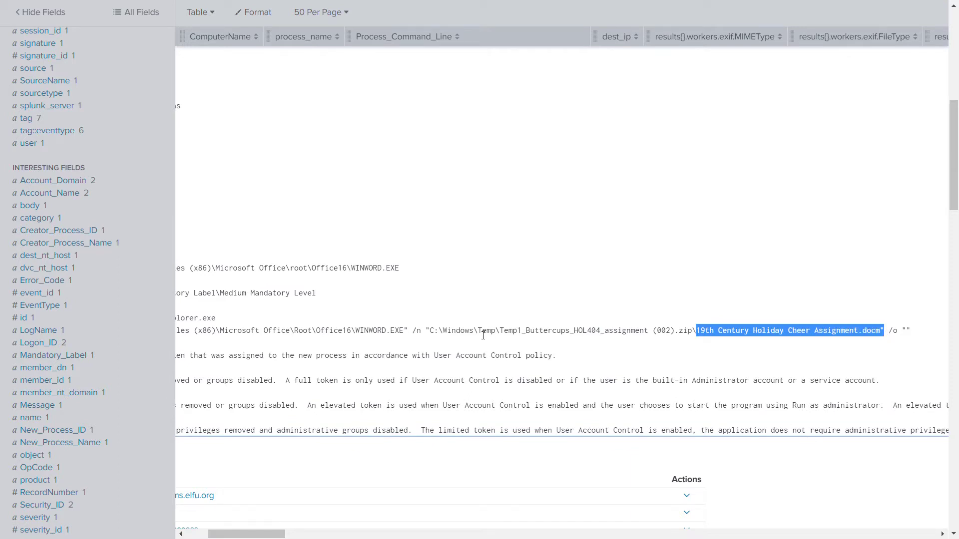
pyautogui.moveTo(500, 330); pyautogui.dragTo(646, 334)
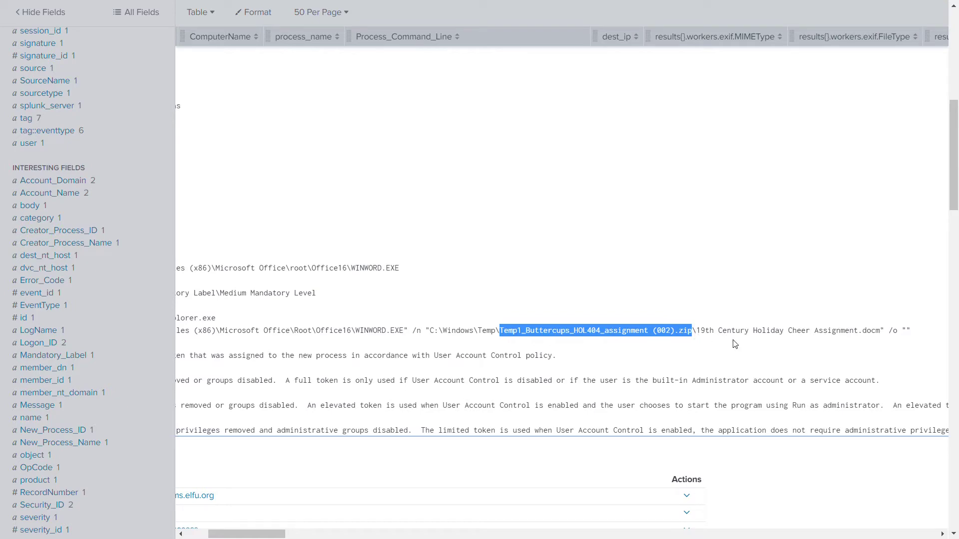
pyautogui.click(717, 346)
# Submit 19th Century Holiday Cheer Assignment.docm as question 4's answer and dismiss the results.
pyautogui.hotkey('ctrl', 'Tab')
pyautogui.click(840, 446)
pyautogui.write('19th Century Holiday Cheer Assignment.docm')
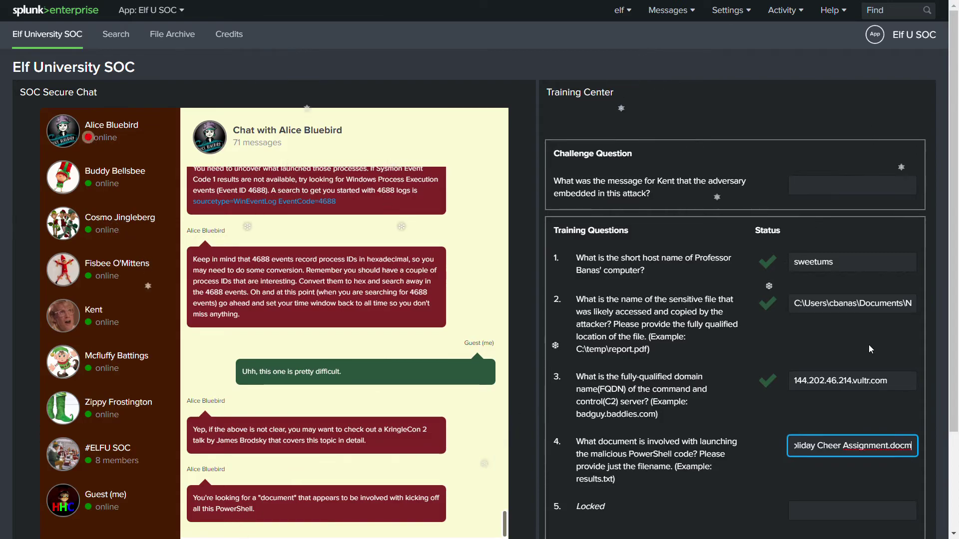
pyautogui.press('Return')
pyautogui.click(772, 110)
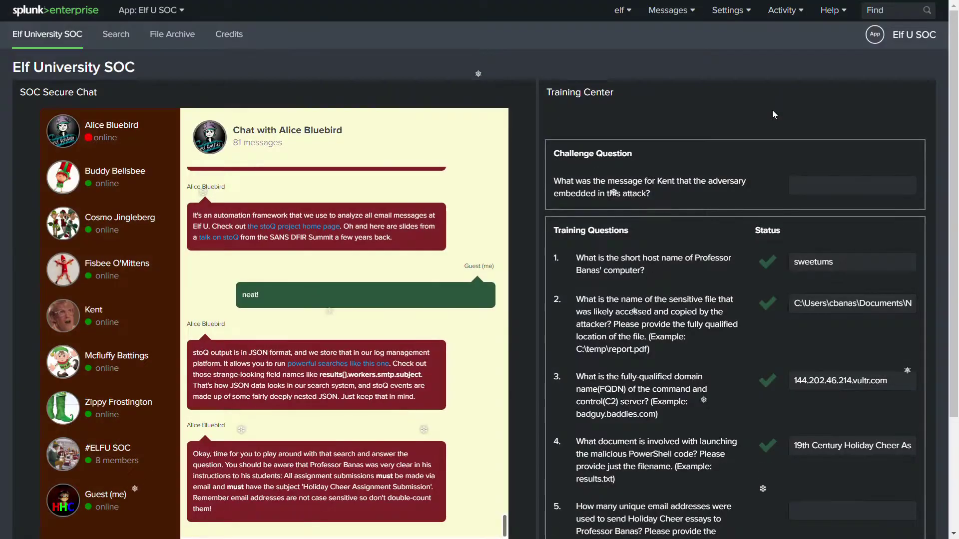
pyautogui.scroll(-3, 915, 176)
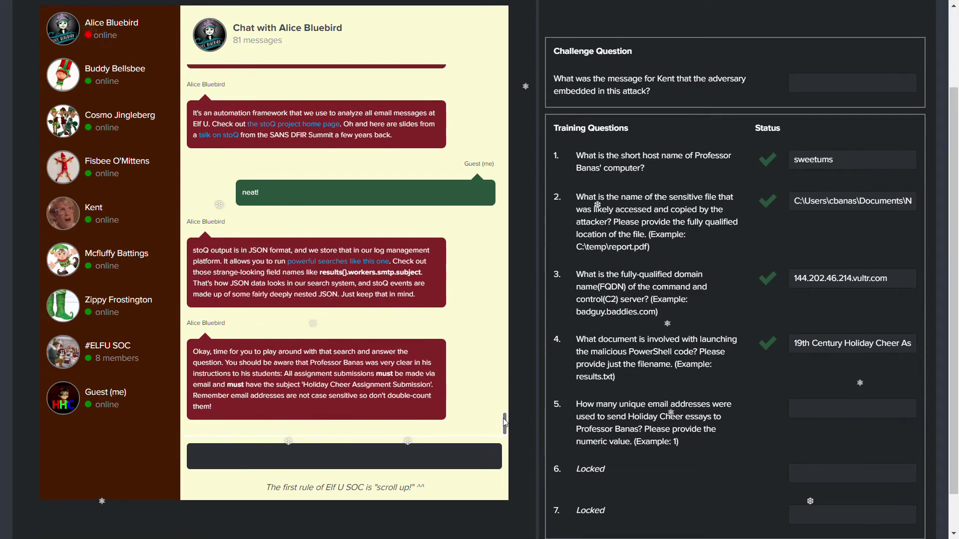
pyautogui.scroll(5, 512, 380)
pyautogui.scroll(-1, 515, 393)
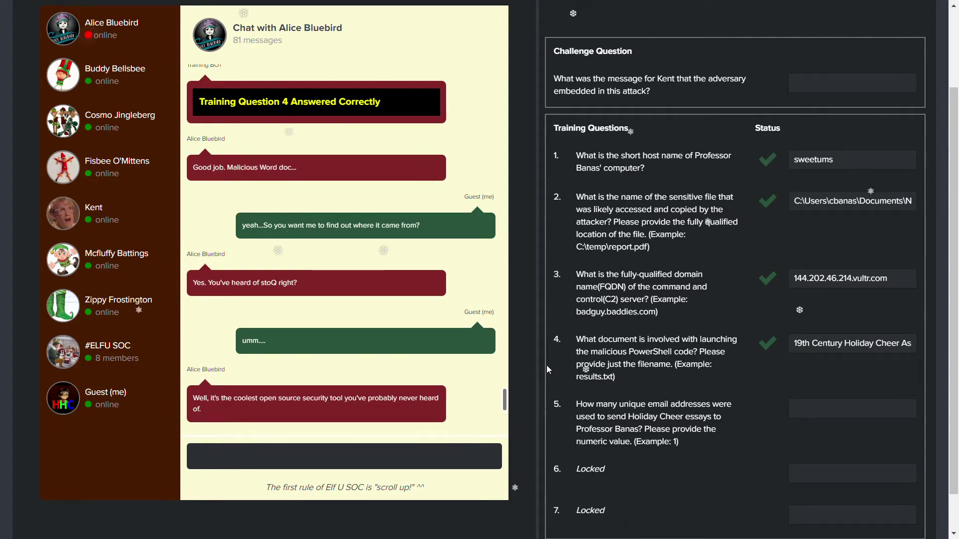
pyautogui.scroll(-3, 316, 218)
pyautogui.scroll(-3, 337, 262)
pyautogui.scroll(-3, 375, 299)
pyautogui.scroll(-3, 438, 332)
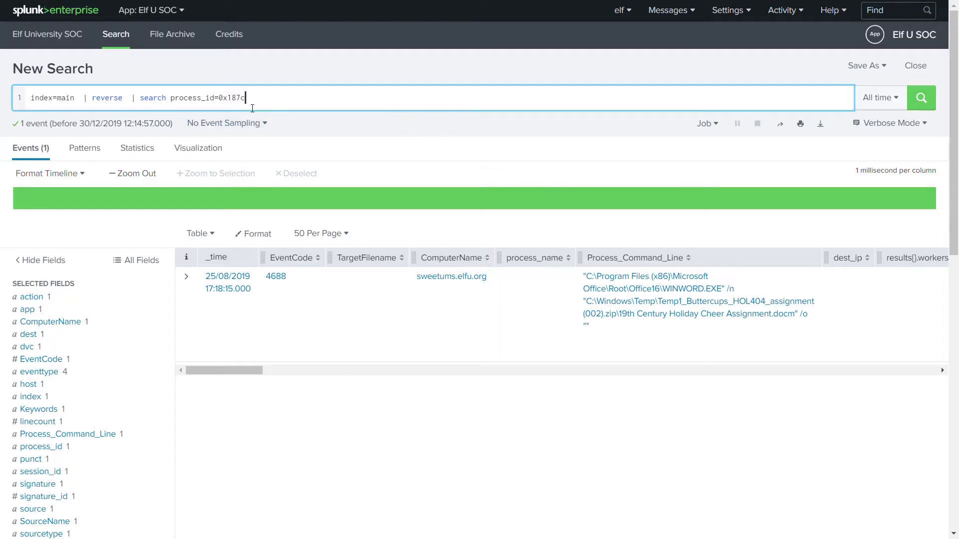
# Search index=main for the document name and inspect the first email event.
pyautogui.hotkey('ctrl', 'a')
pyautogui.write('index=main  | reverse')
pyautogui.press('Return')
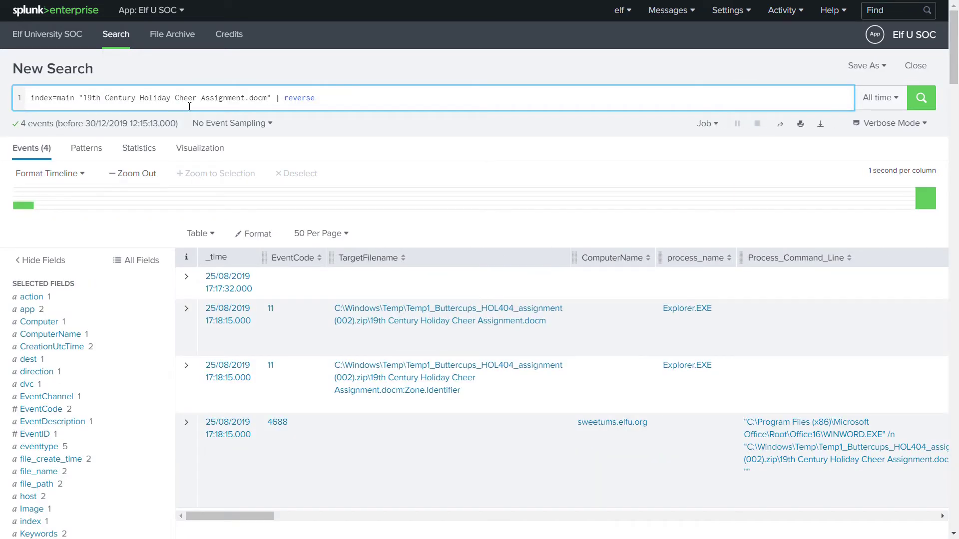
pyautogui.click(186, 288)
pyautogui.moveTo(953, 30); pyautogui.dragTo(953, 461)
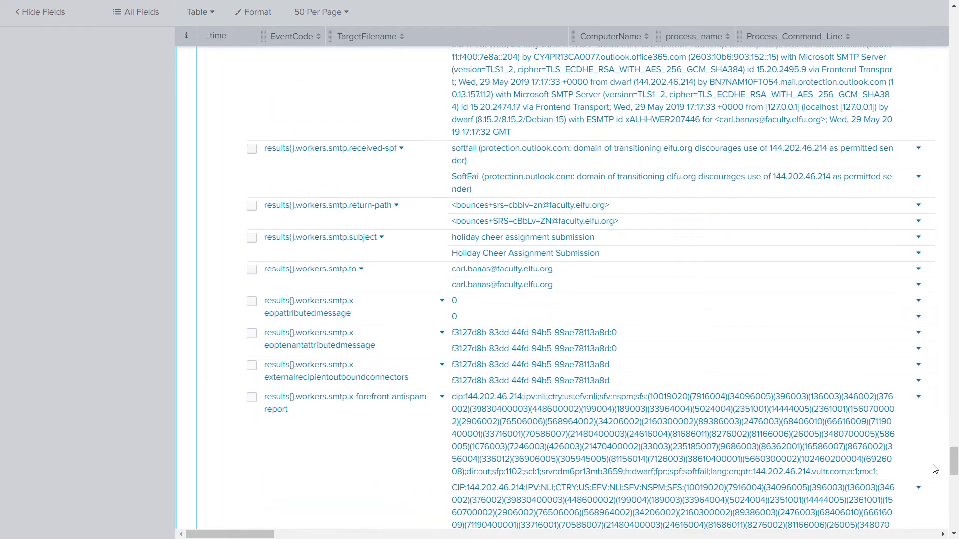
# Filter on smtp.subject 'Holiday Cheer Assignment Submission' alone, returning 21 events.
pyautogui.click(582, 253)
pyautogui.click(480, 273)
pyautogui.moveTo(323, 98); pyautogui.dragTo(78, 99)
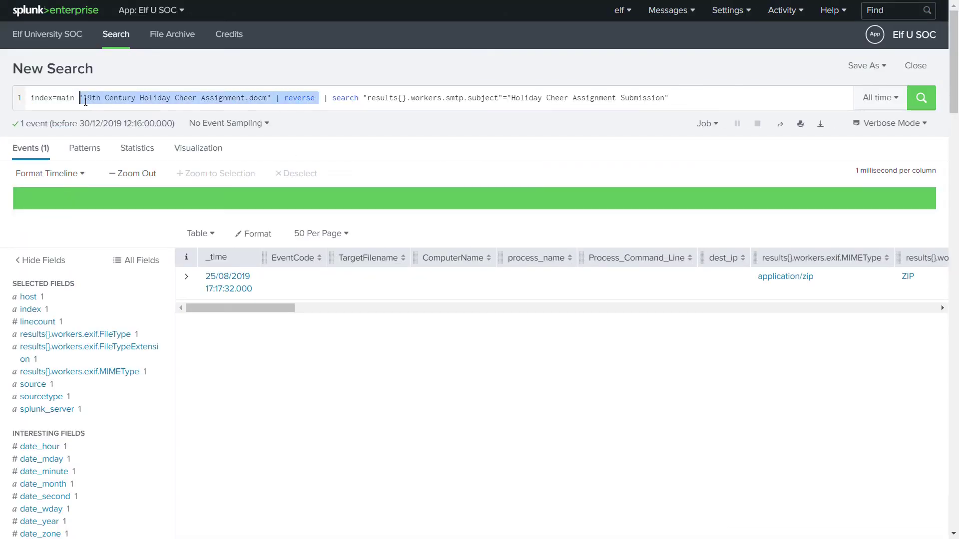
pyautogui.press('BackSpace')
pyautogui.press('Return')
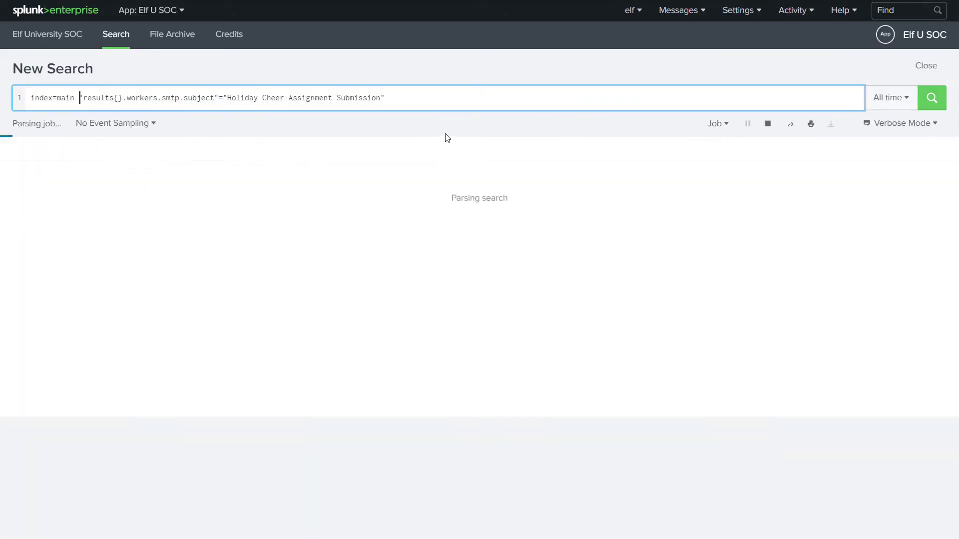
pyautogui.scroll(-2, 341, 335)
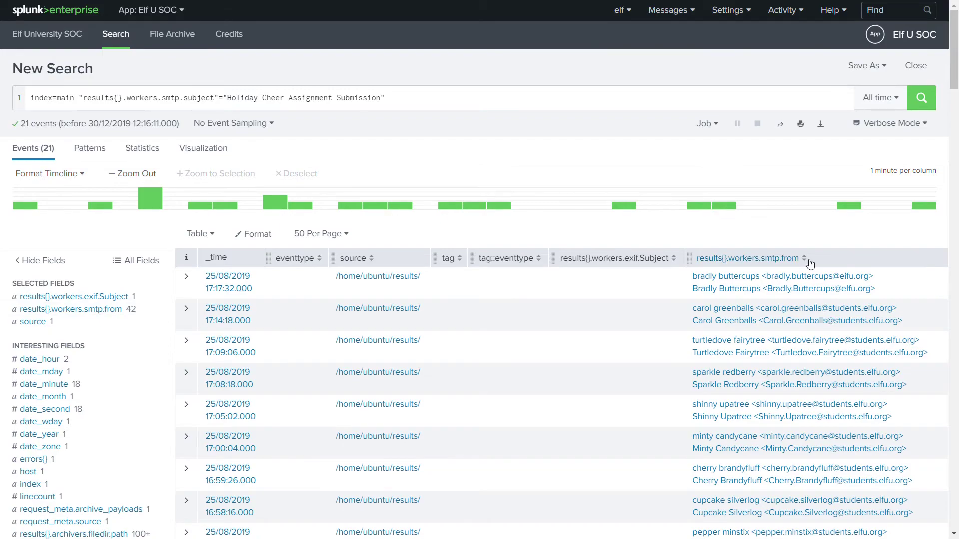
pyautogui.scroll(-10, 810, 300)
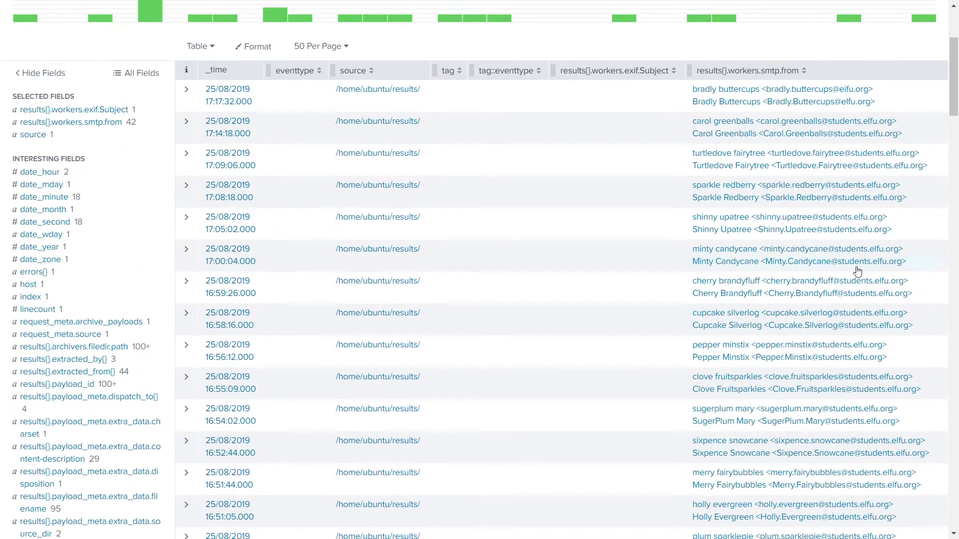
pyautogui.scroll(10, 824, 337)
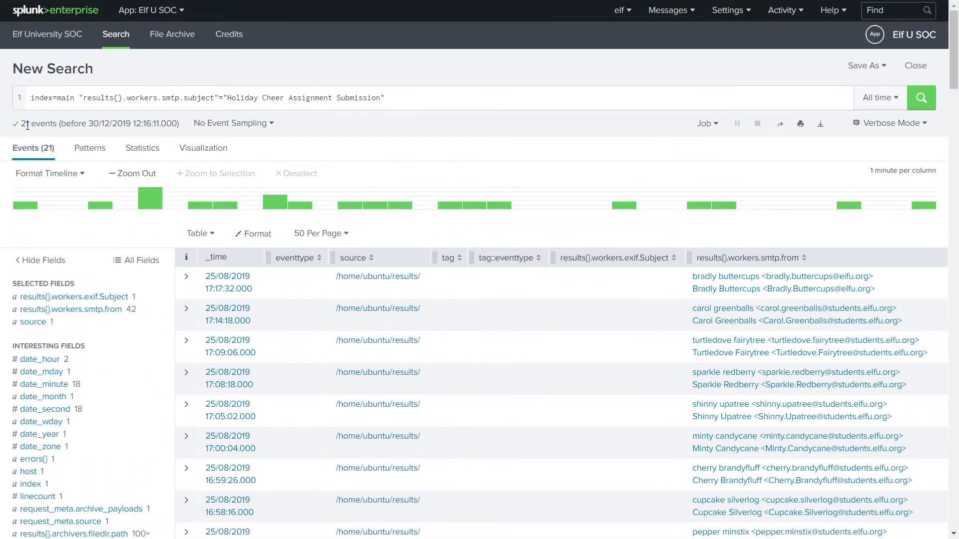
# Submit 21 as question 5's answer and dismiss the results.
pyautogui.doubleClick(26, 123)
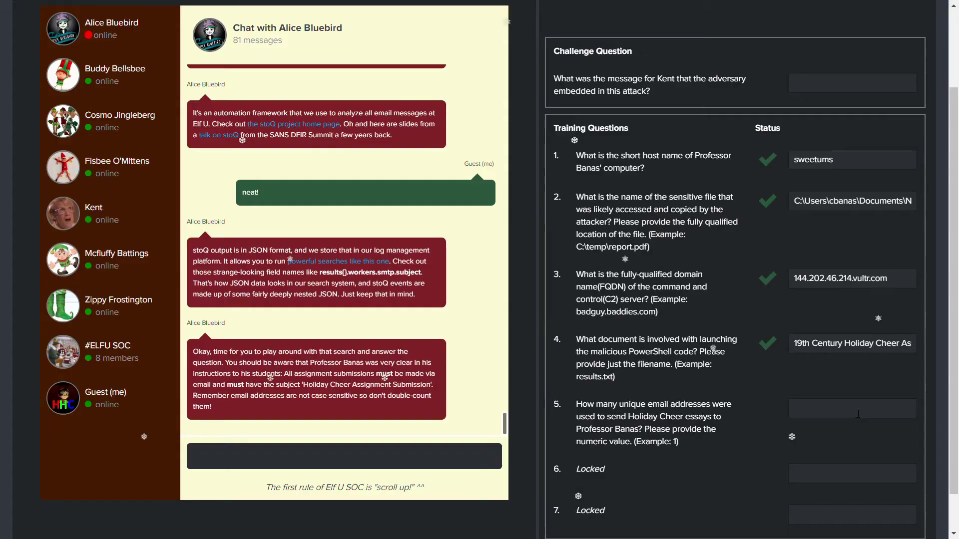
pyautogui.click(851, 408)
pyautogui.write('21')
pyautogui.press('Return')
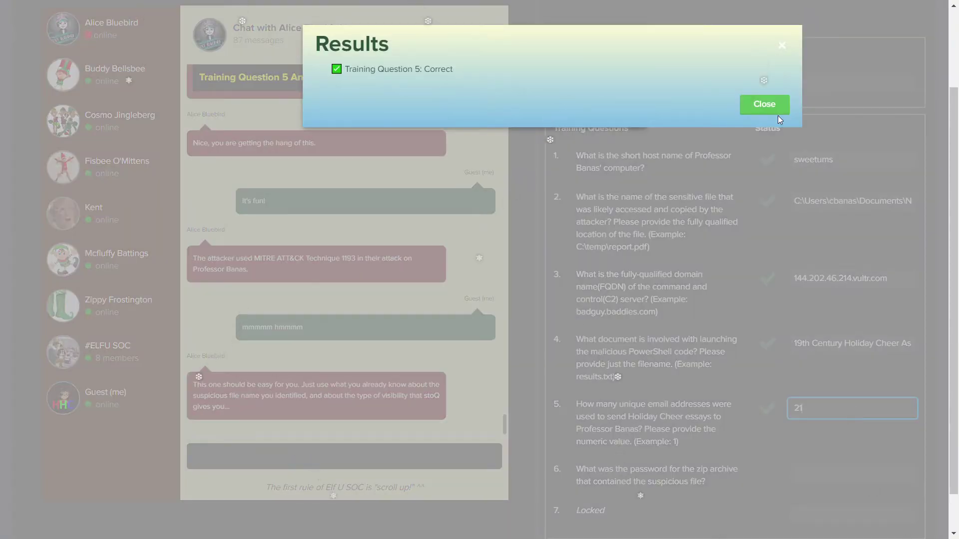
pyautogui.click(764, 104)
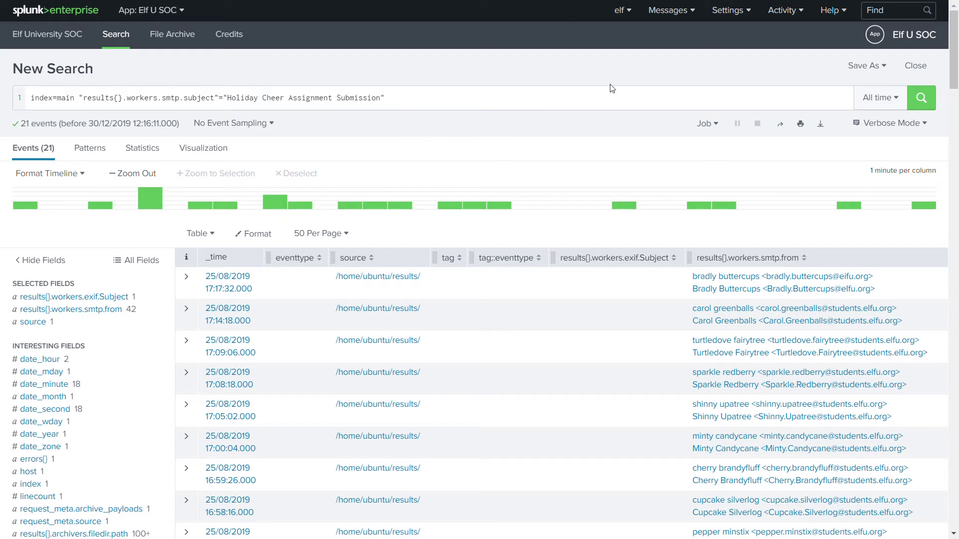
# Search the .docm name with | reverse and read the zip password in the oldest email's smtp.body.
pyautogui.click(516, 105)
pyautogui.press('Escape')
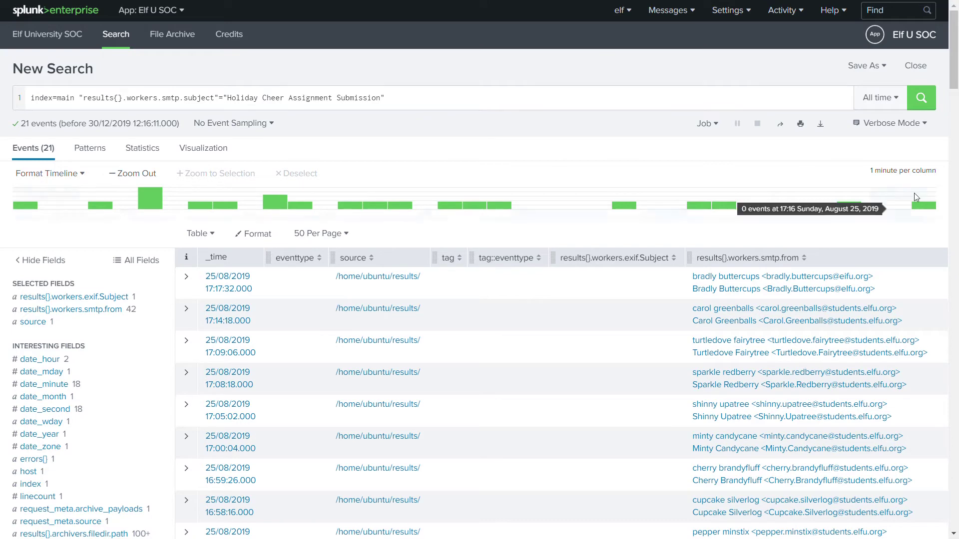
pyautogui.click(450, 98)
pyautogui.hotkey('ctrl', 'a')
pyautogui.write('index=main "19th Century Holiday Cheer Assignment.docm" |  reverse')
pyautogui.press('Return')
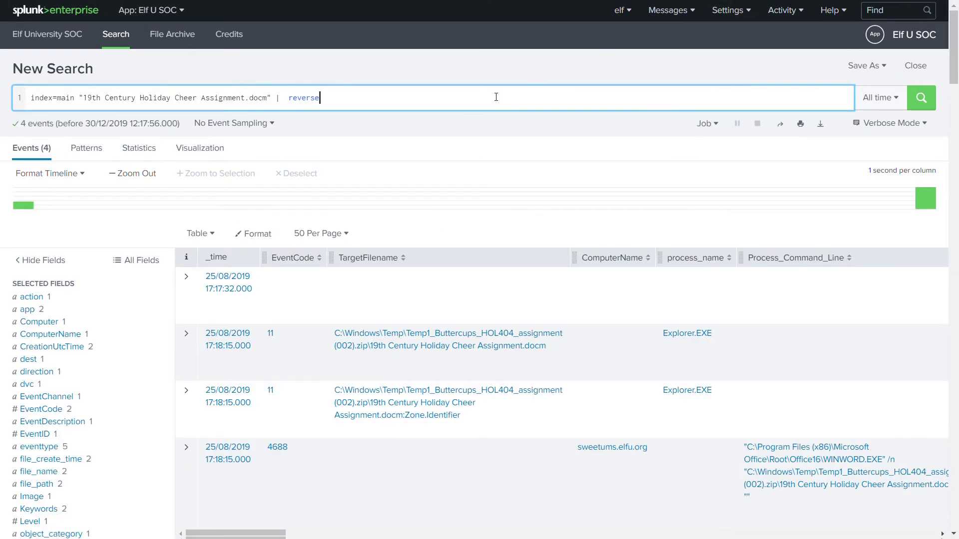
pyautogui.click(185, 277)
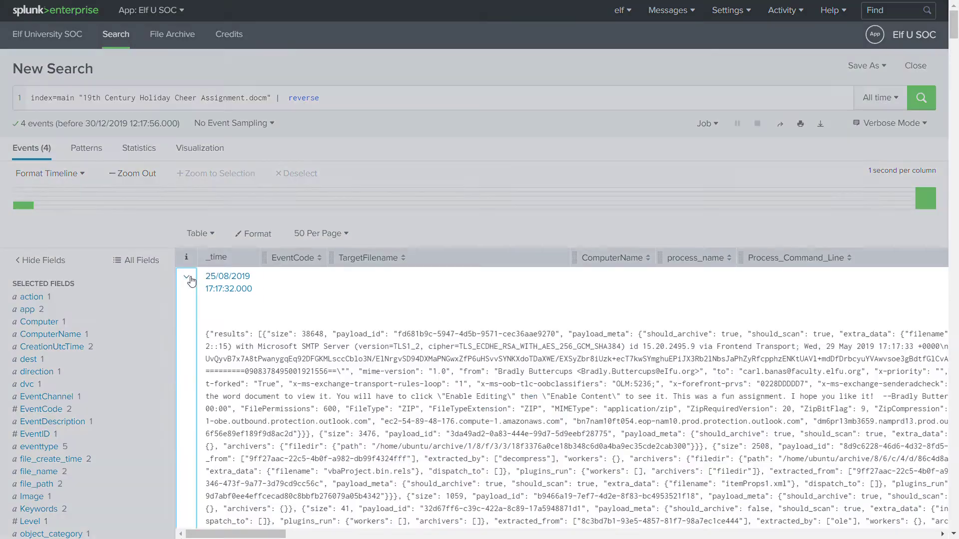
pyautogui.moveTo(954, 23); pyautogui.dragTo(952, 409)
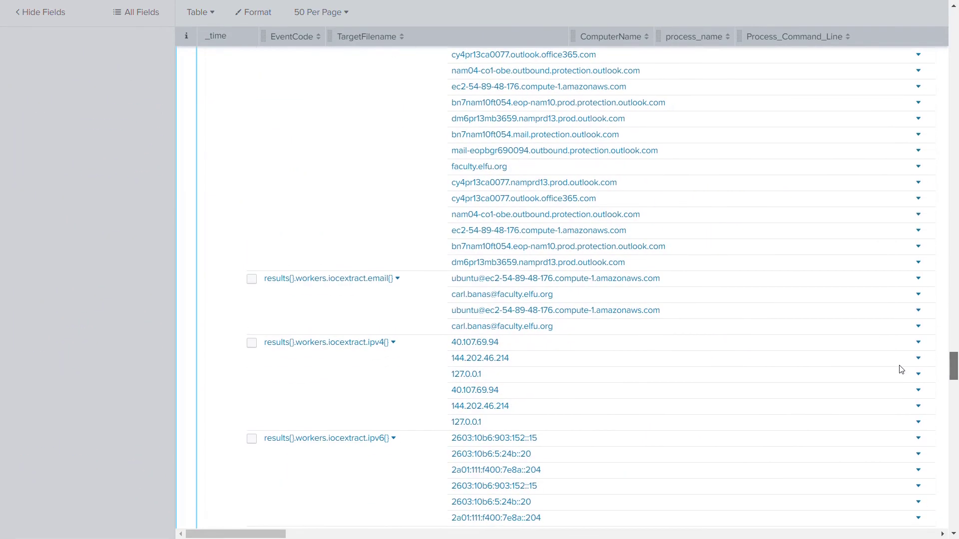
pyautogui.scroll(-5, 901, 410)
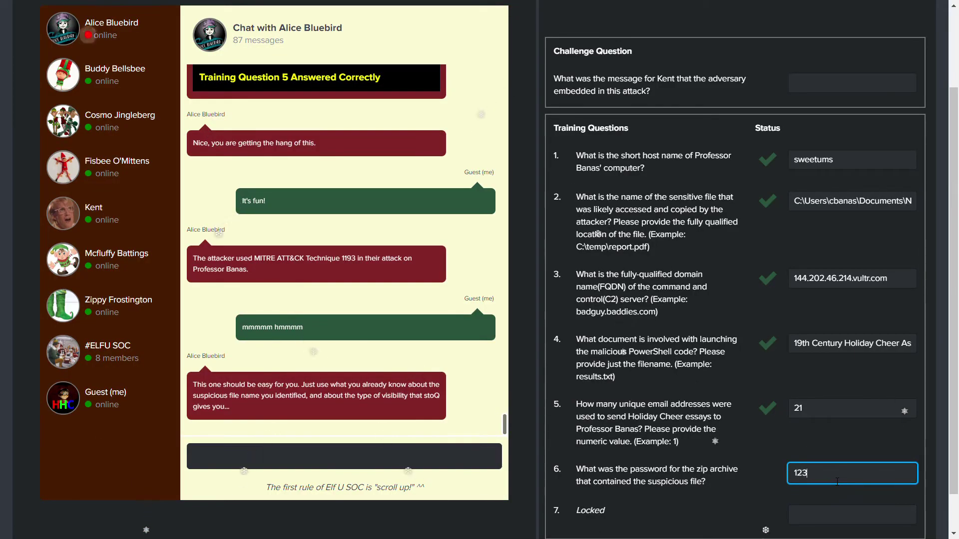
pyautogui.write('123456789')
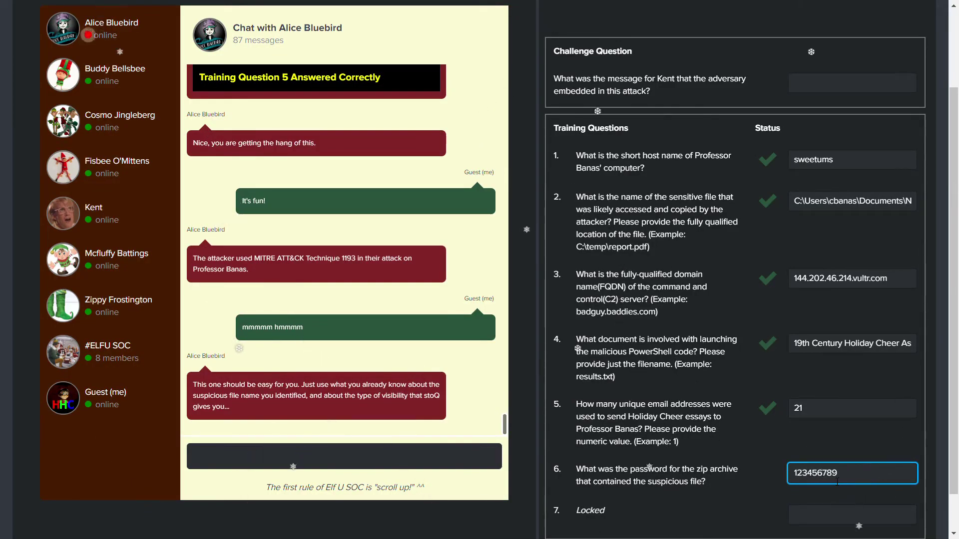
# Submit 123456789 as question 6's answer and dismiss the results.
pyautogui.press('Return')
pyautogui.click(764, 104)
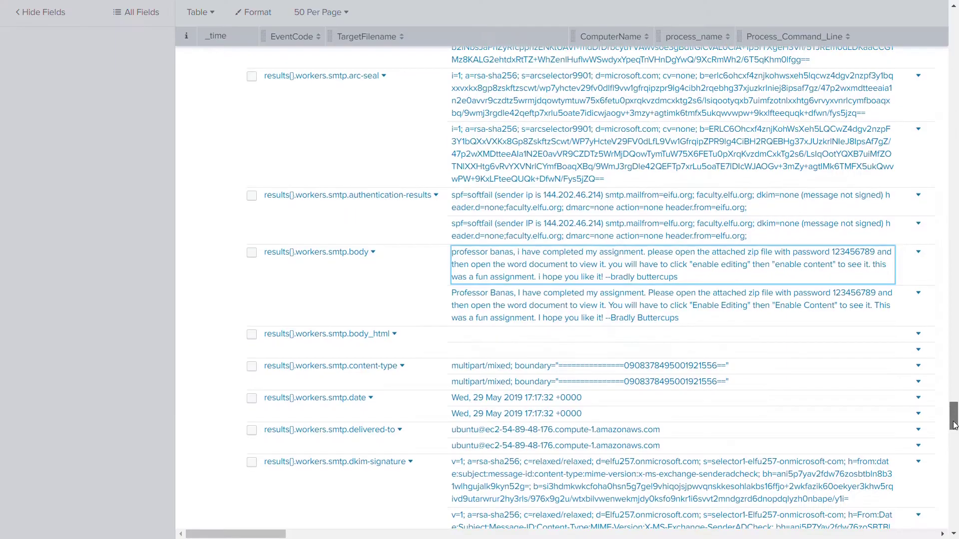
pyautogui.moveTo(938, 409); pyautogui.dragTo(952, 37)
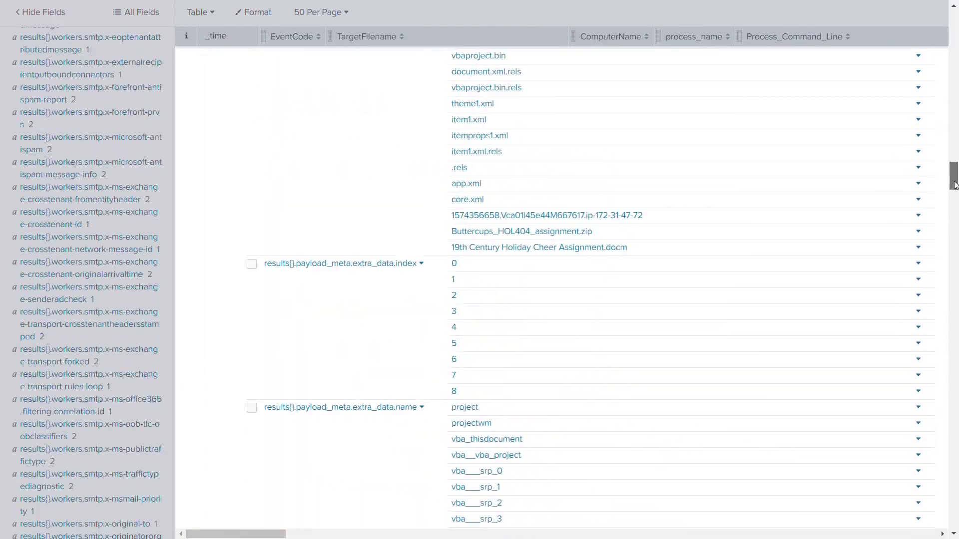
pyautogui.scroll(-3, 524, 299)
pyautogui.moveTo(452, 82); pyautogui.dragTo(644, 101)
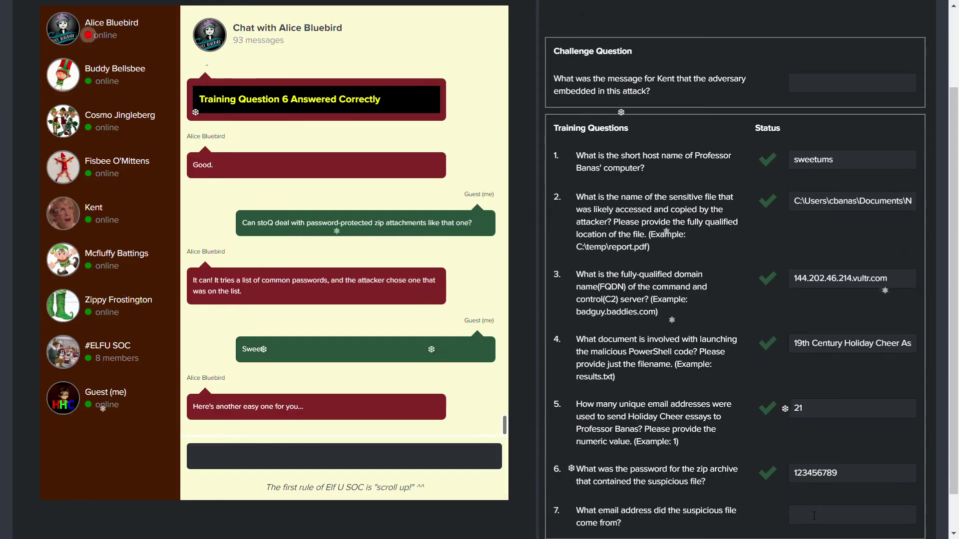
pyautogui.click(811, 516)
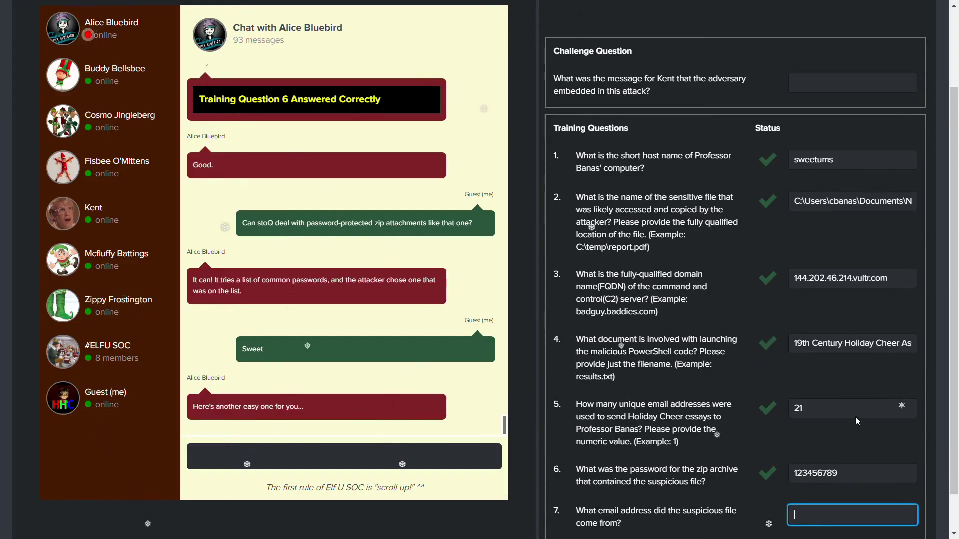
pyautogui.write('bradly.buttercups@elfu.org')
pyautogui.press('Return')
pyautogui.click(763, 104)
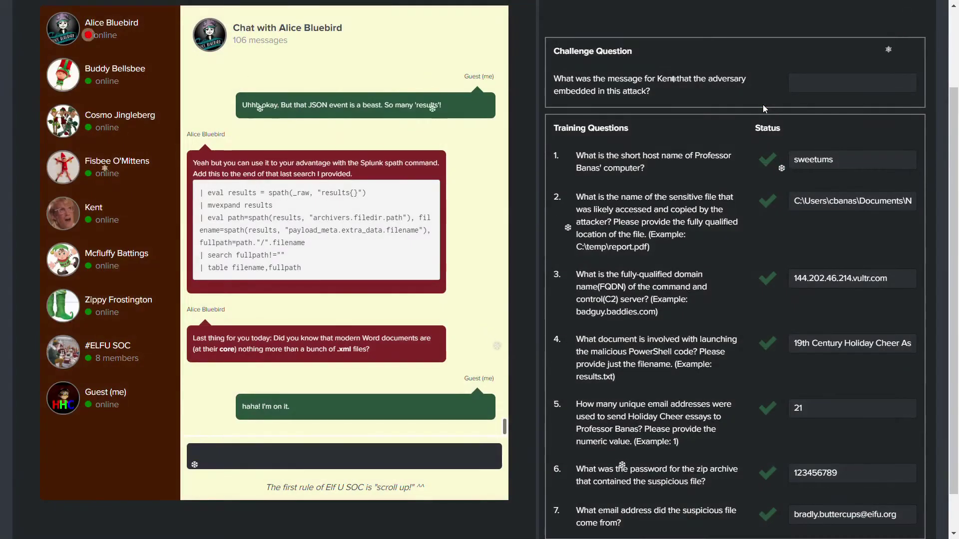
pyautogui.moveTo(505, 427); pyautogui.dragTo(504, 393)
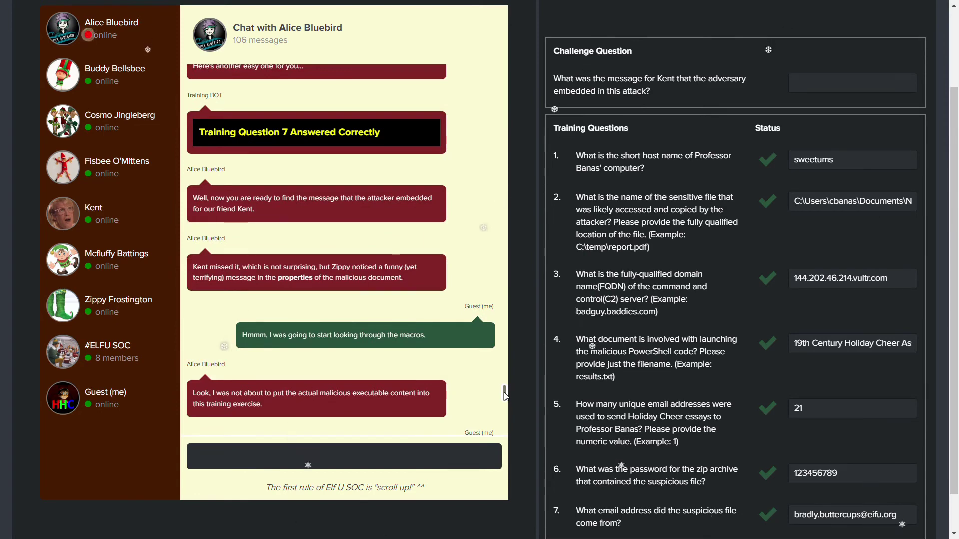
pyautogui.moveTo(504, 393); pyautogui.dragTo(505, 419)
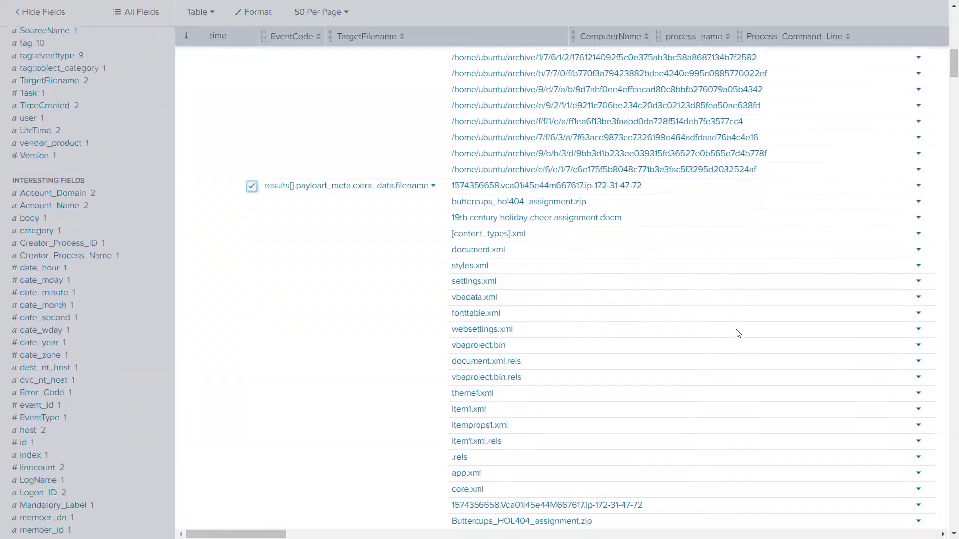
pyautogui.scroll(-1, 736, 334)
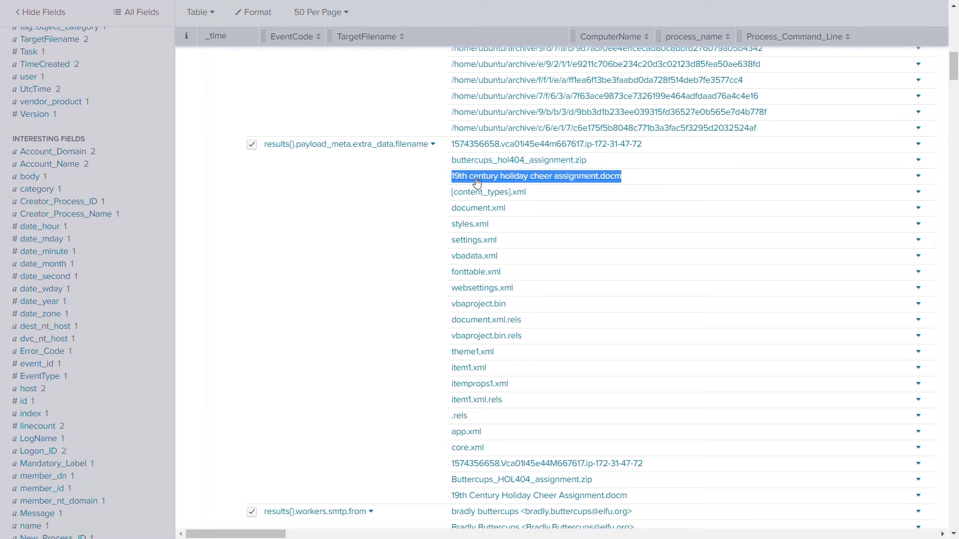
pyautogui.scroll(8, 365, 184)
pyautogui.scroll(5, 366, 185)
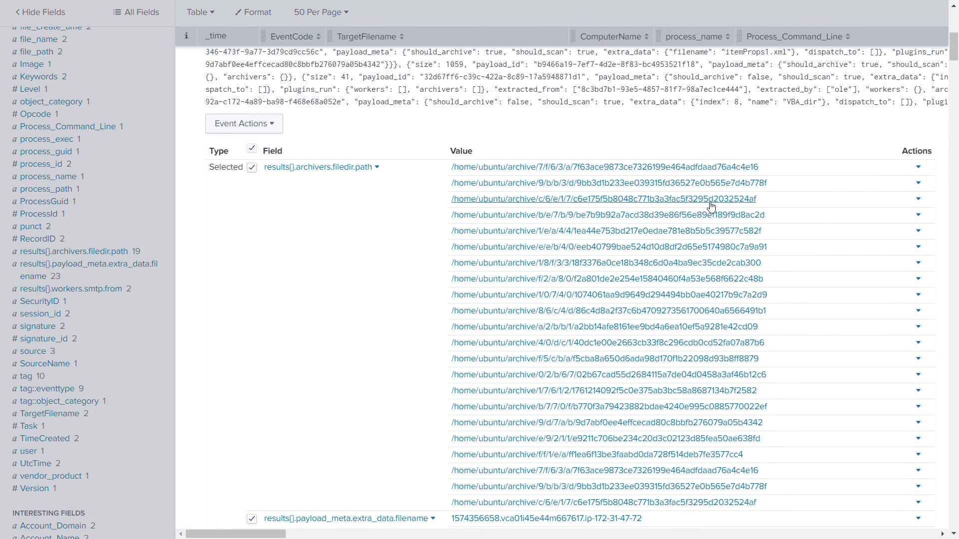
pyautogui.moveTo(758, 199); pyautogui.dragTo(490, 201)
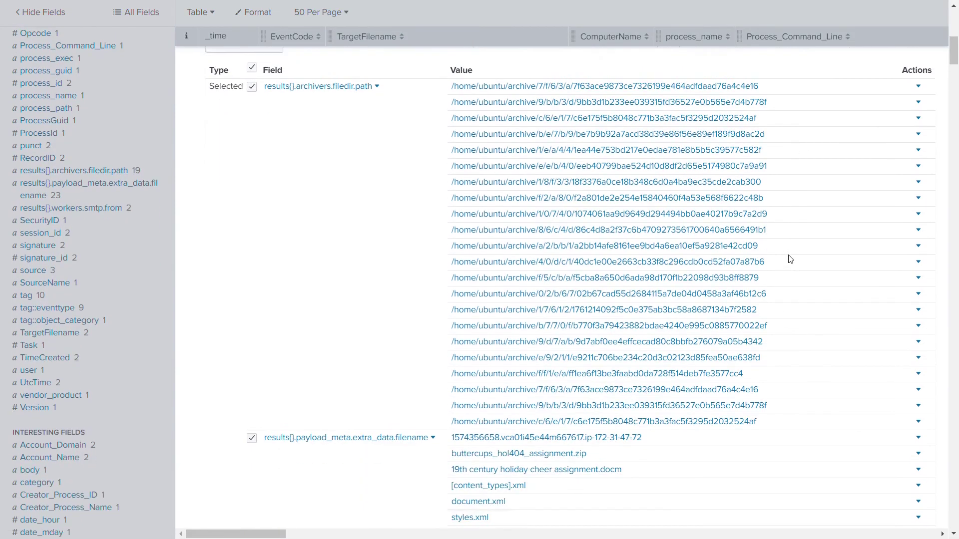
pyautogui.scroll(-10, 776, 262)
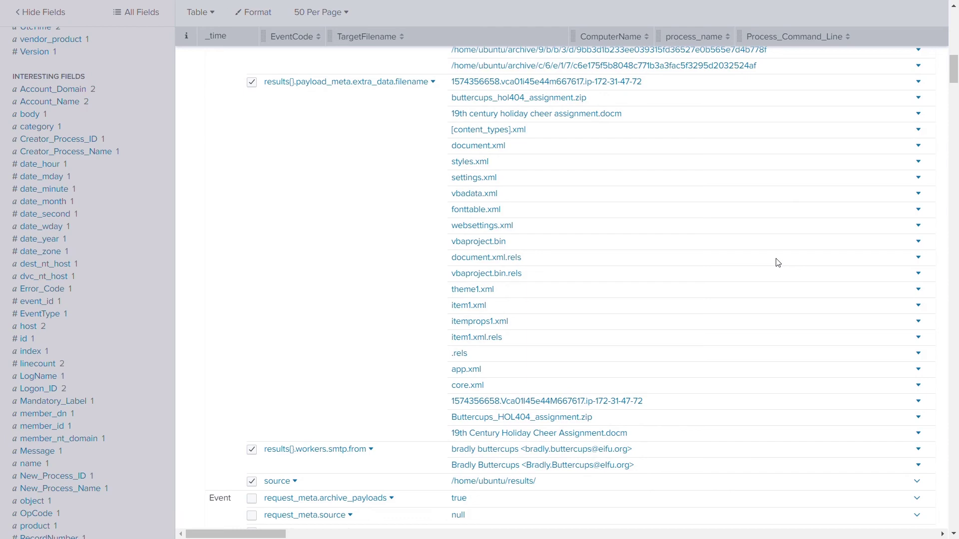
# Copy Kent's message from core.xml's dc:description and submit it as the challenge answer.
pyautogui.doubleClick(467, 385)
pyautogui.scroll(8, 482, 390)
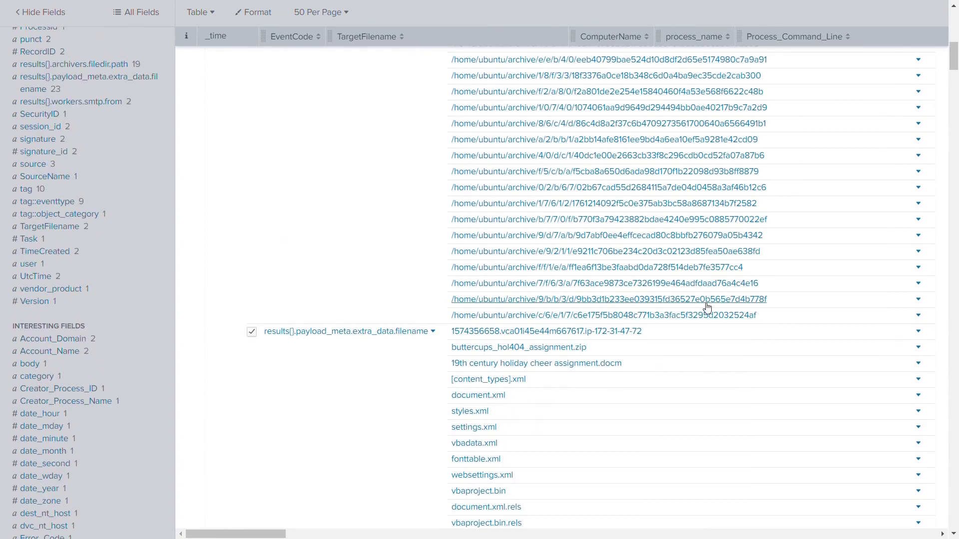
pyautogui.moveTo(752, 276); pyautogui.dragTo(411, 267)
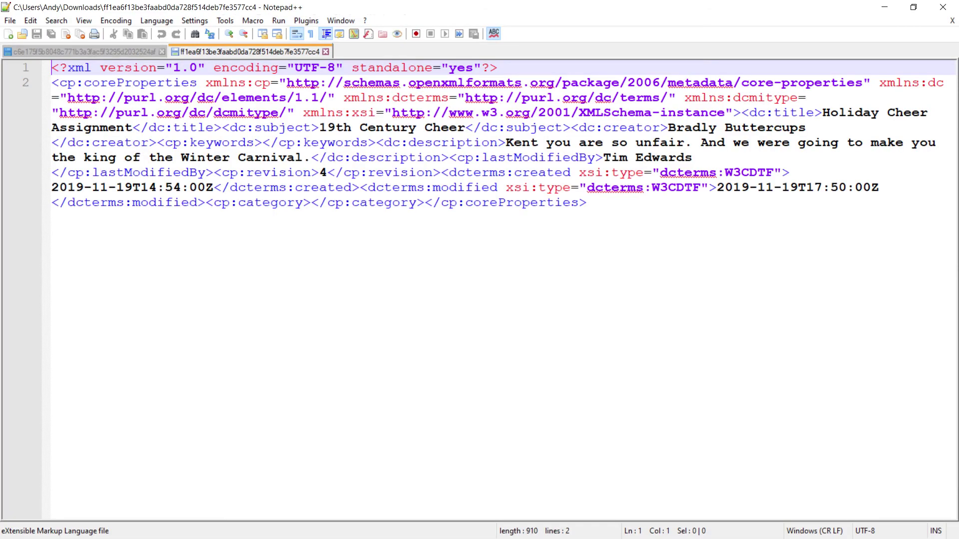
pyautogui.moveTo(506, 142); pyautogui.dragTo(310, 158)
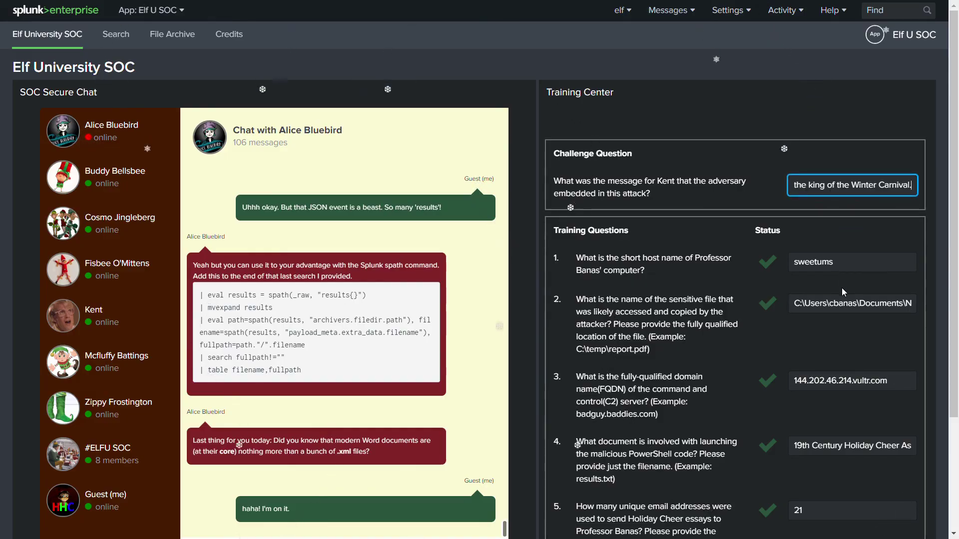
pyautogui.press('Return')
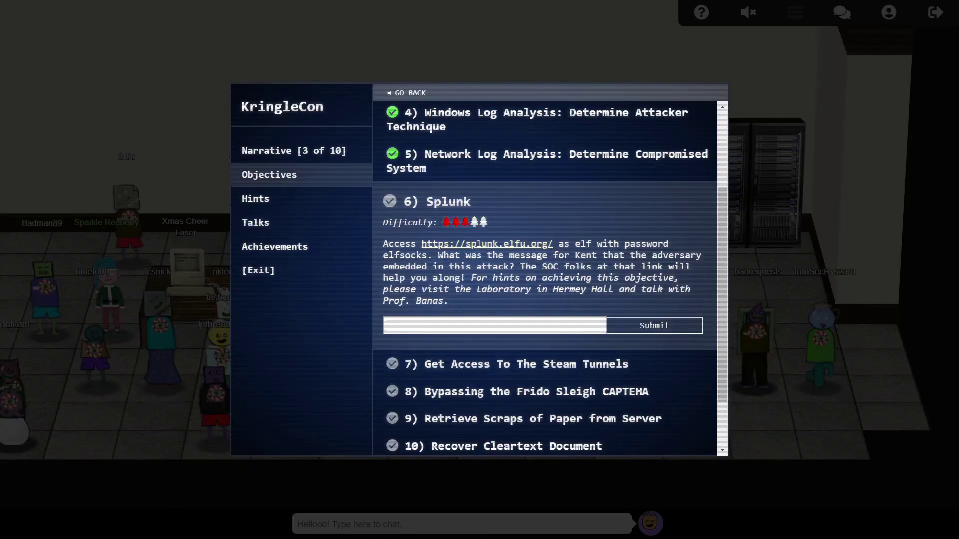
pyautogui.write('Kent you are so unfair. And we were going to make you the King of the Wi')
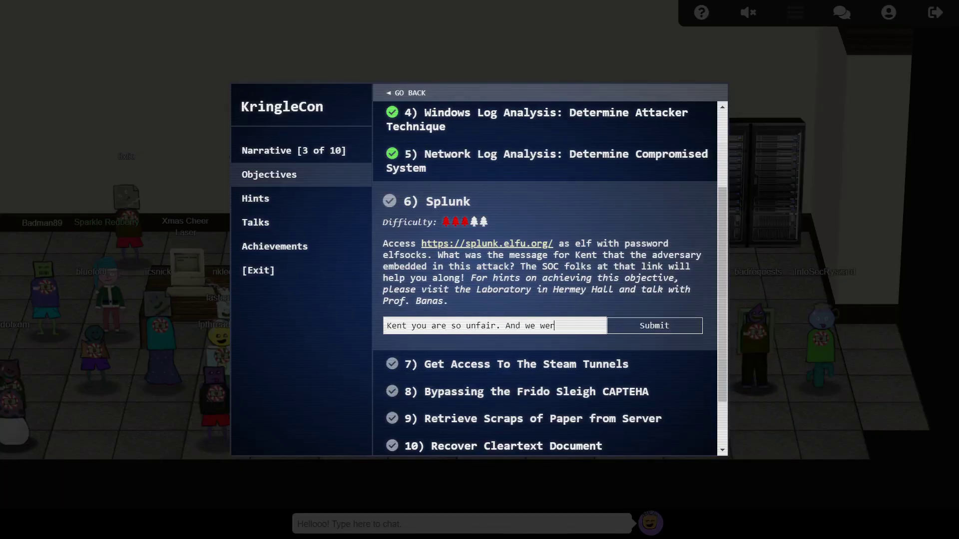
pyautogui.write('nter Carnival.')
# Submit Kent's message for badge objective 6, marking the Splunk objective complete.
pyautogui.press('Return')
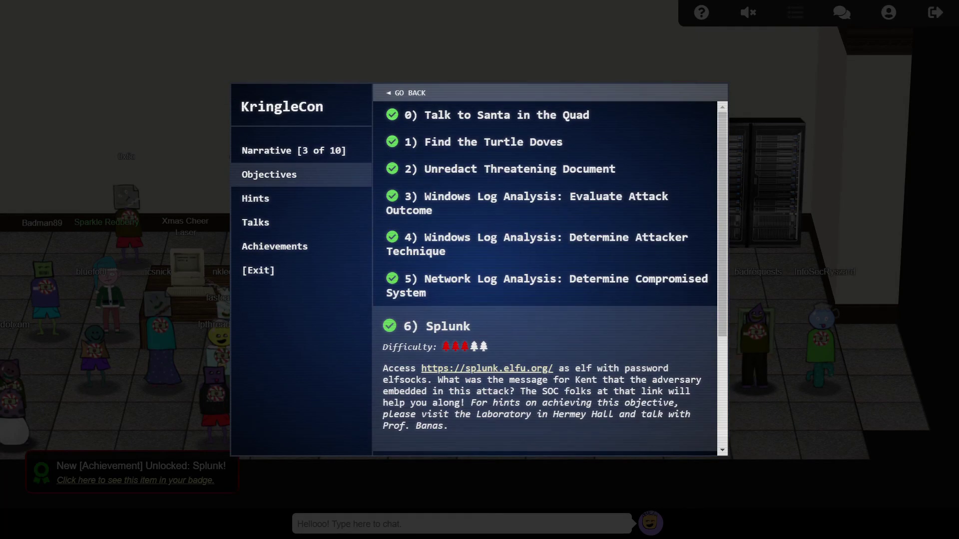